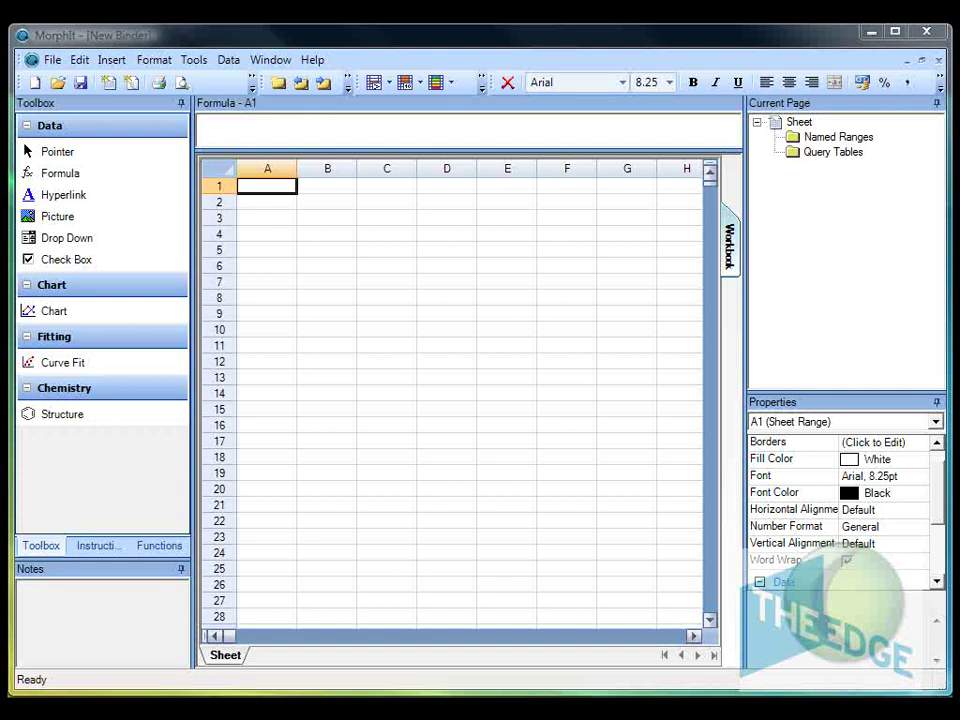
Open Sales Totals_Start.mor from recent files and review its Days, Months and Products tables
click(54, 61)
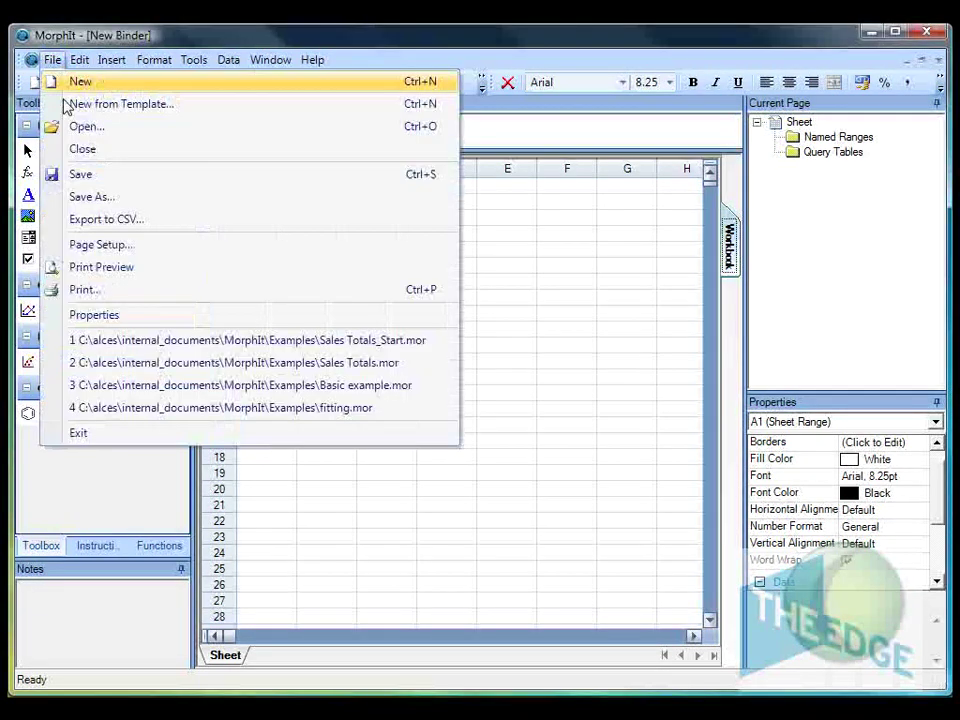
click(145, 345)
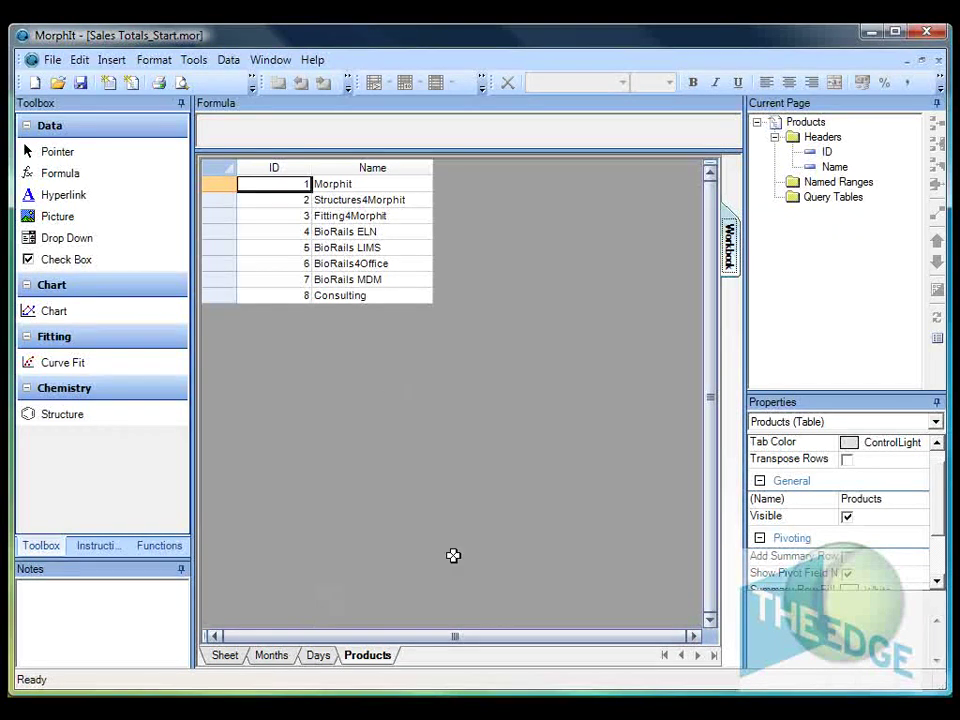
click(316, 658)
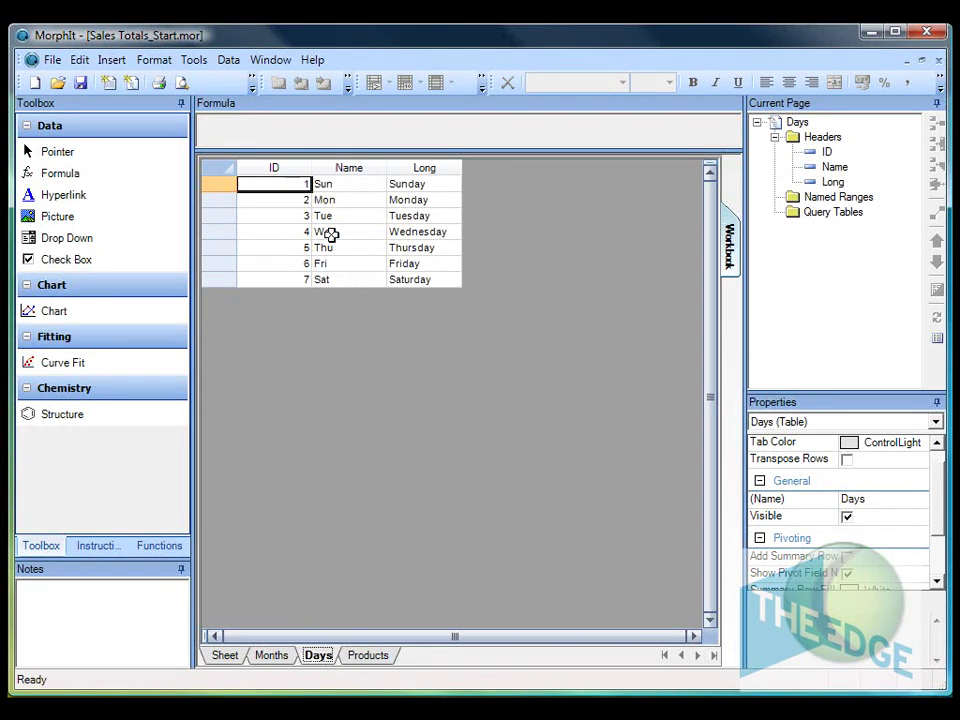
click(437, 262)
click(271, 656)
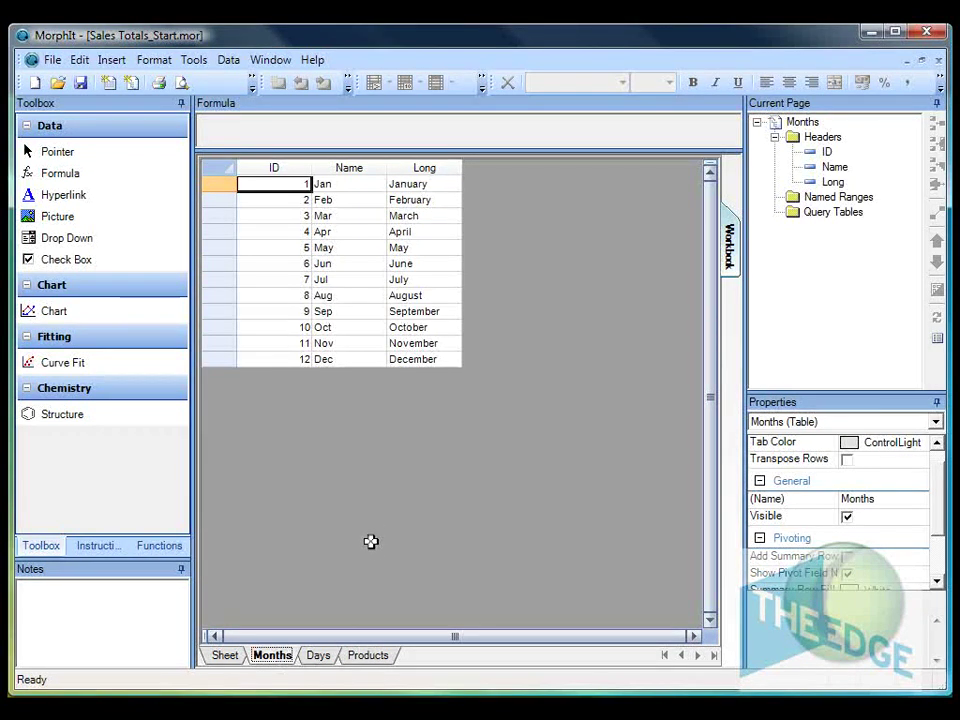
click(287, 169)
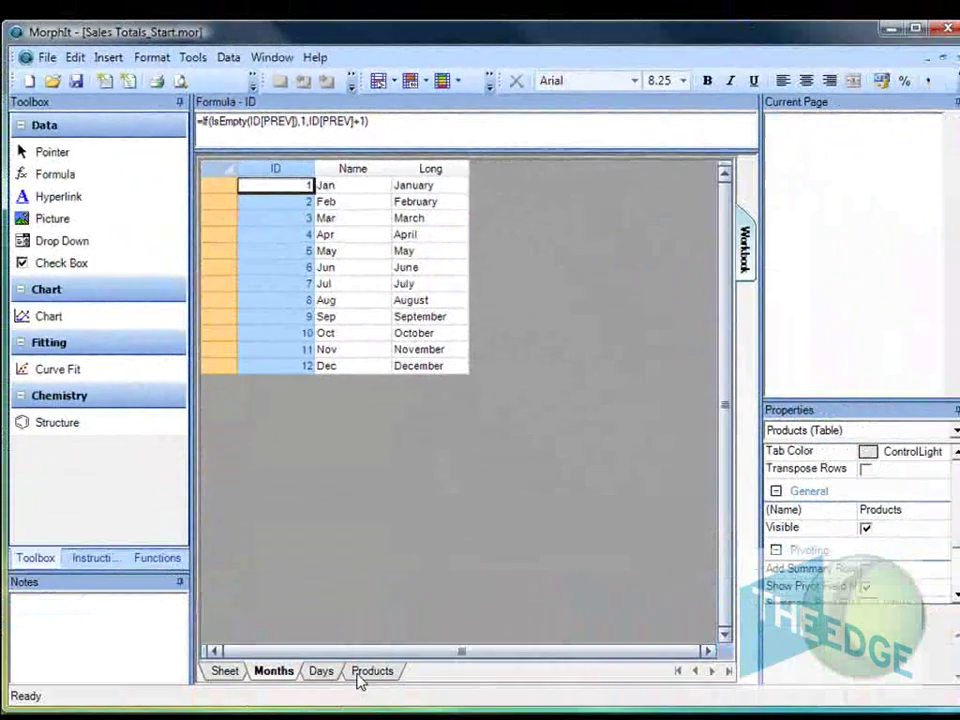
click(367, 655)
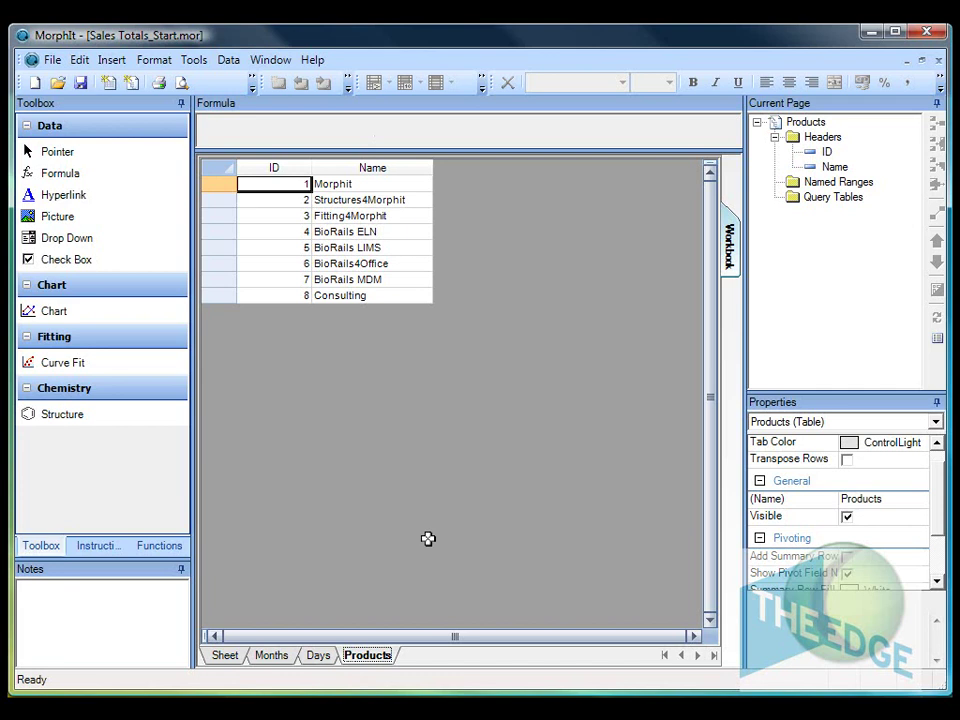
Add a new table and name it Sales
click(131, 88)
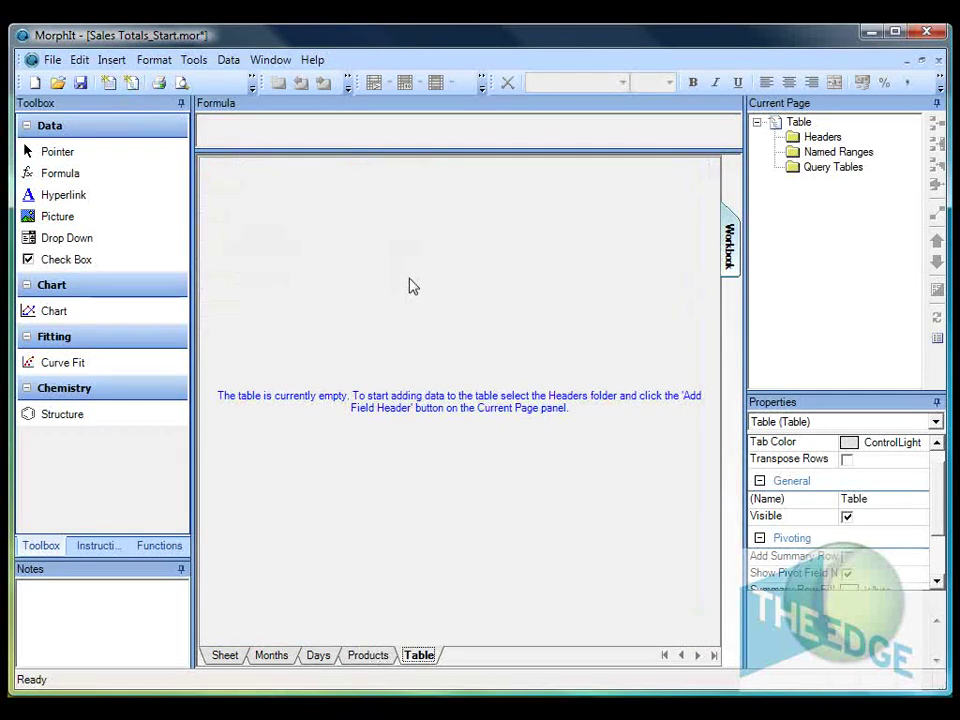
double_click(800, 122)
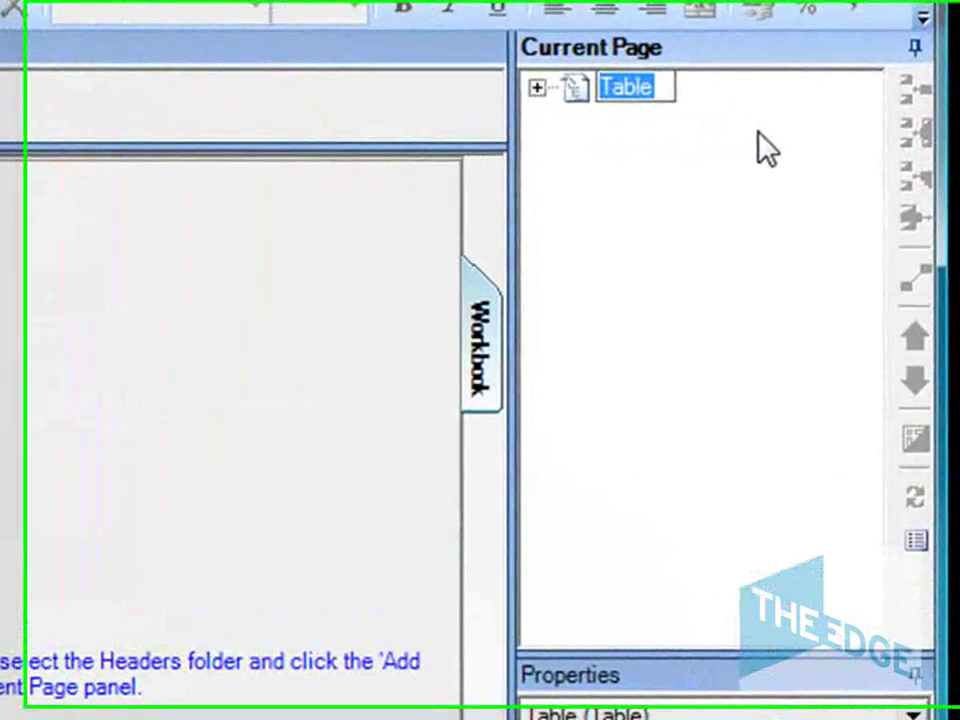
text(Sales)
key(Return)
Add a field named Year to the Sales table's Headers folder
click(522, 87)
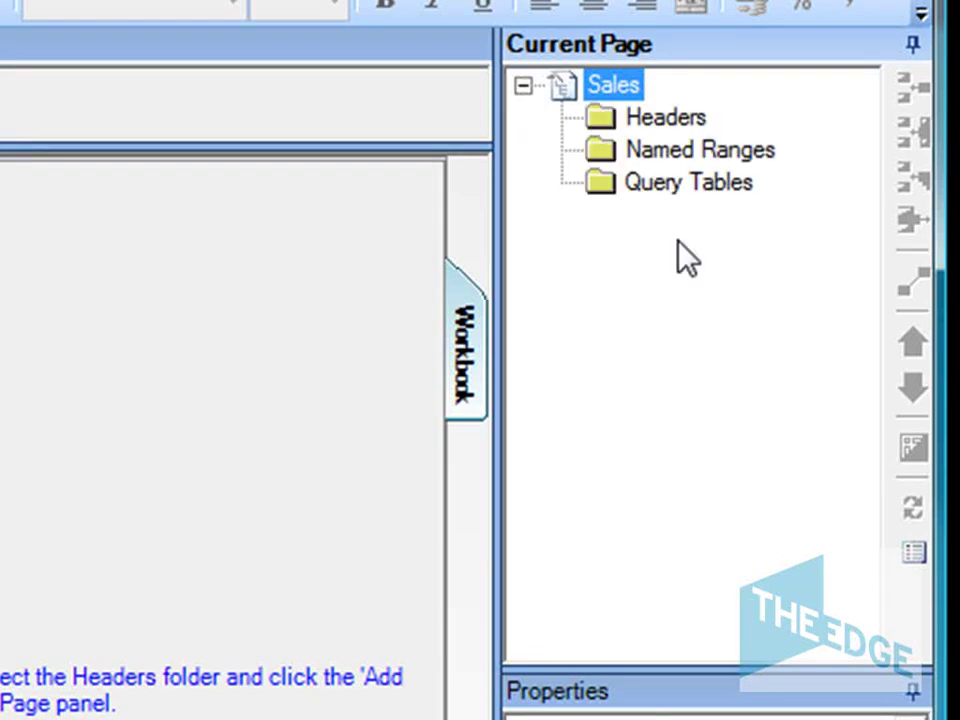
click(665, 118)
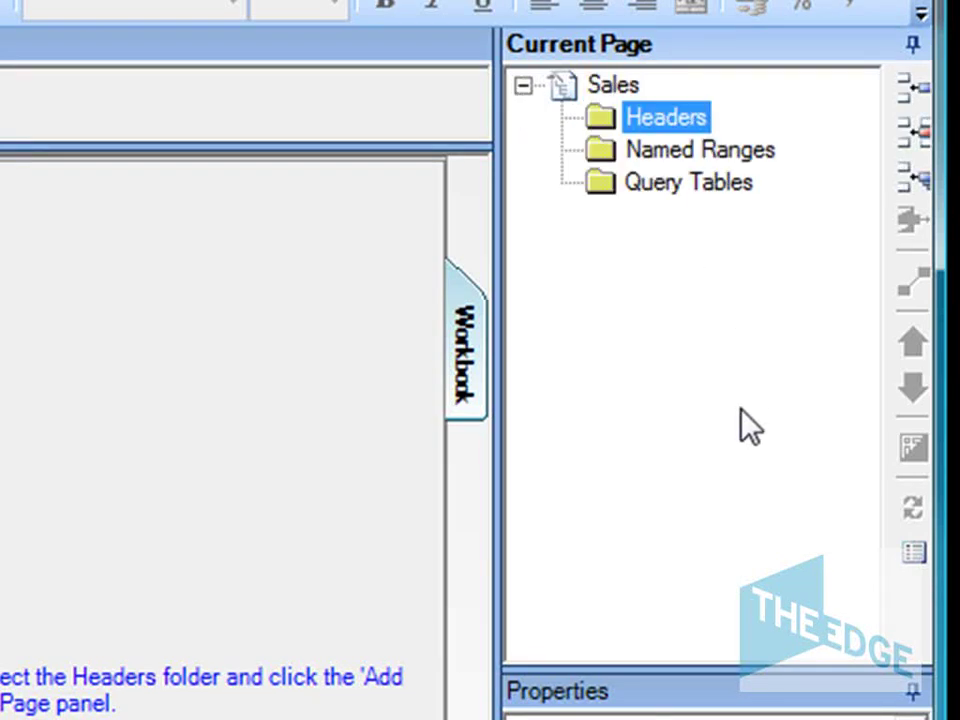
click(925, 100)
click(727, 150)
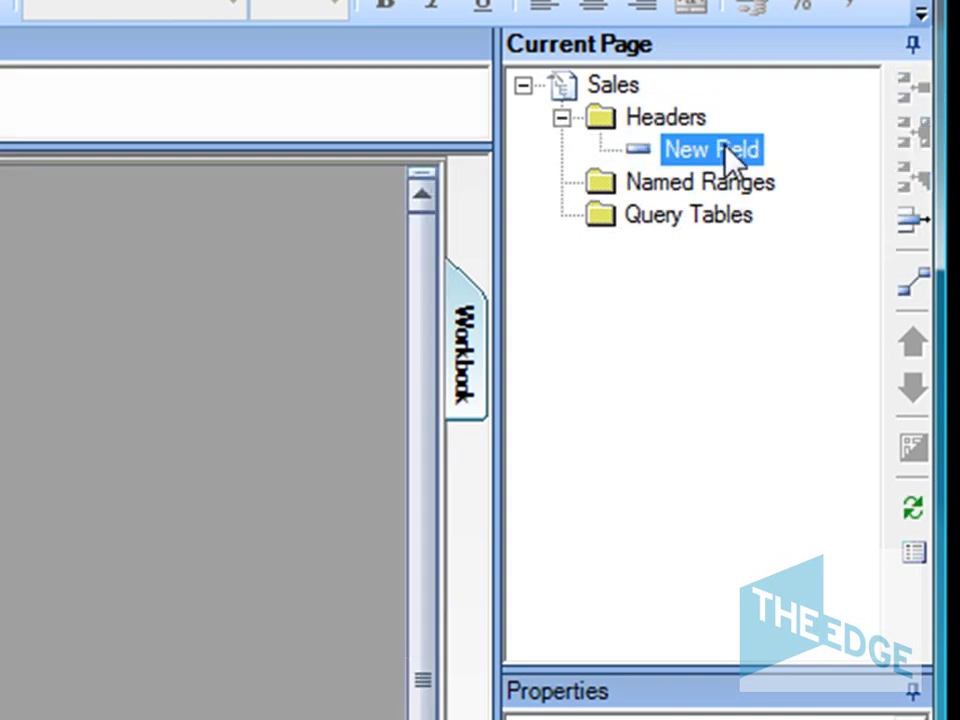
text(Year)
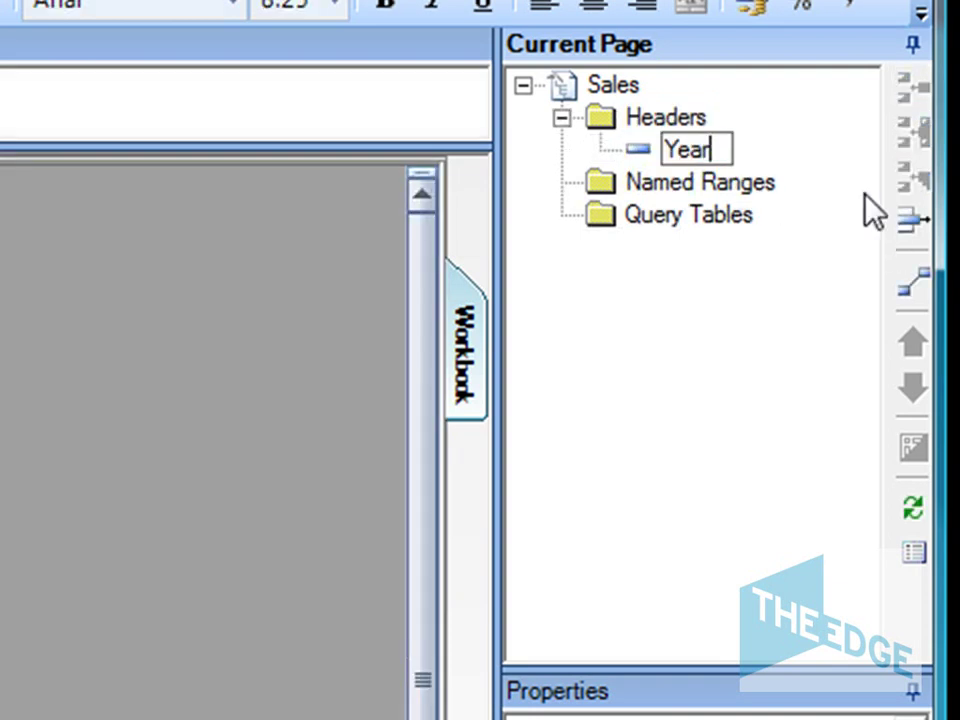
key(Return)
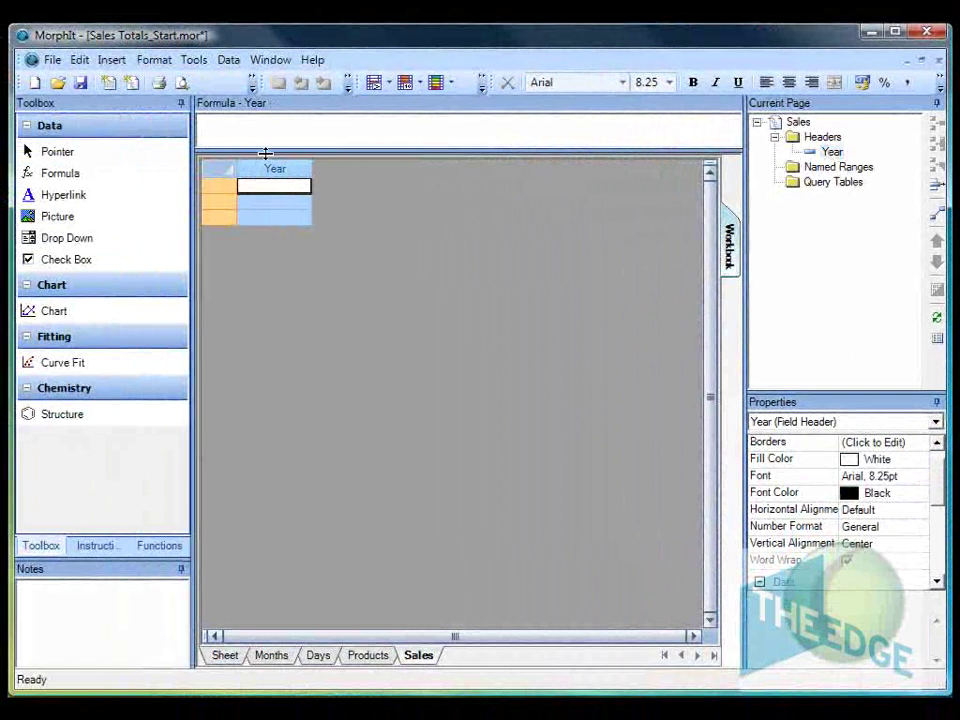
Give Year the formula =If(IsEmpty(Year[PREV]),2009,Year[PREV]+1) so years count up from 2009
click(273, 121)
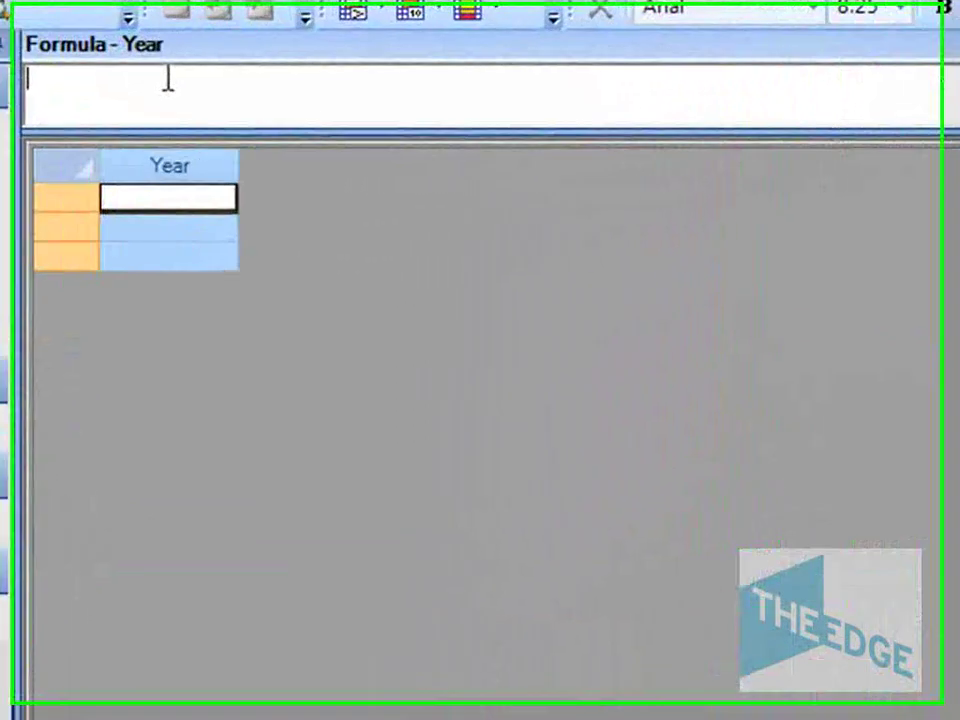
text(=If()
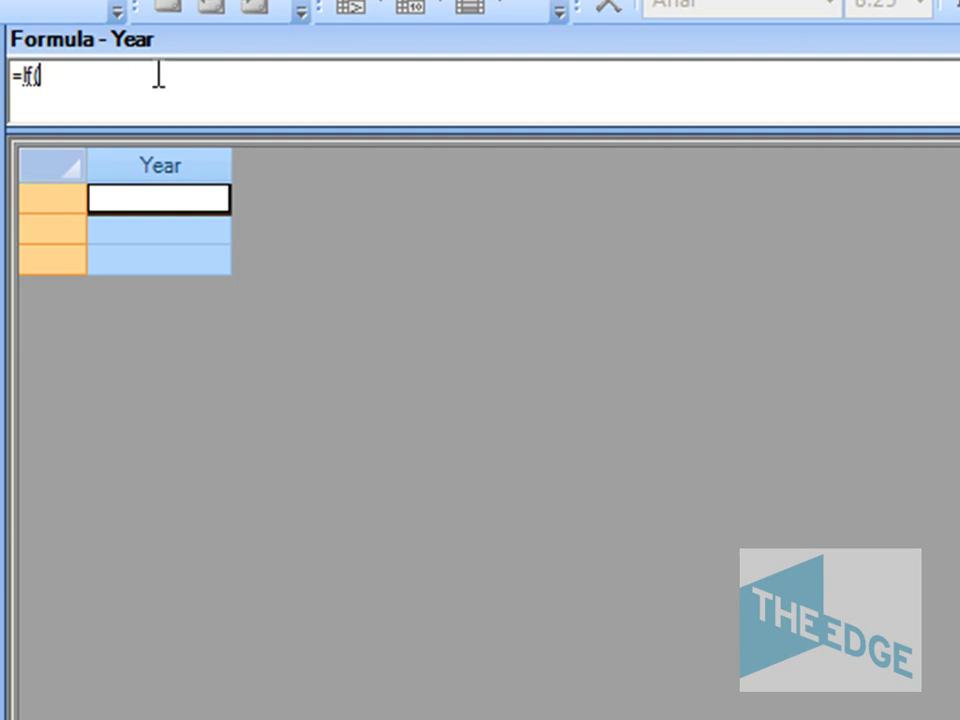
text(IsEmpty)
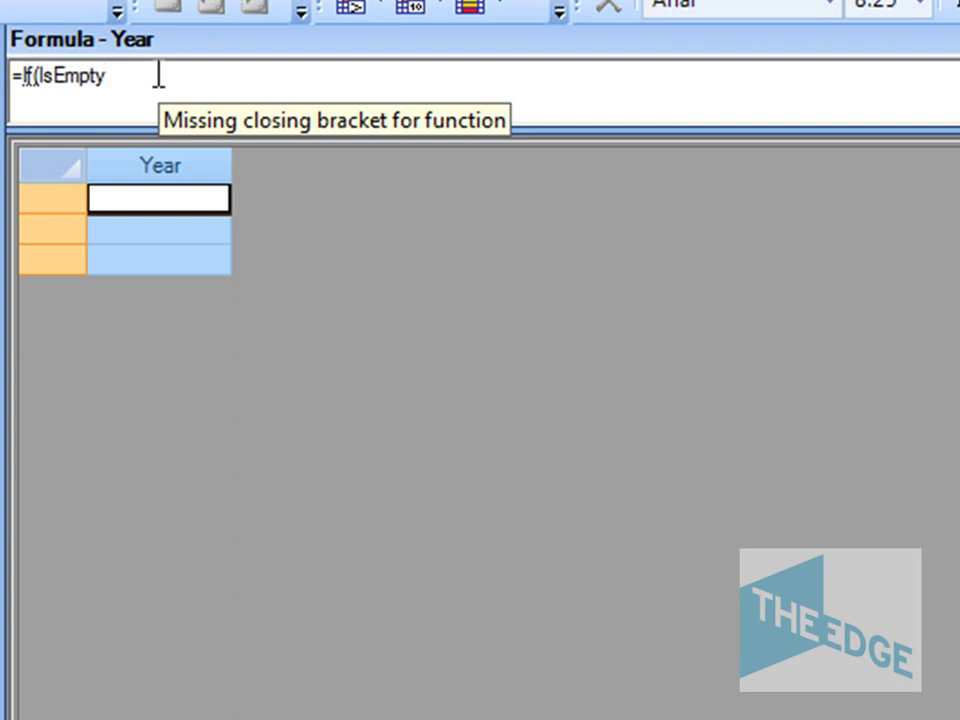
text(()
text(Ye)
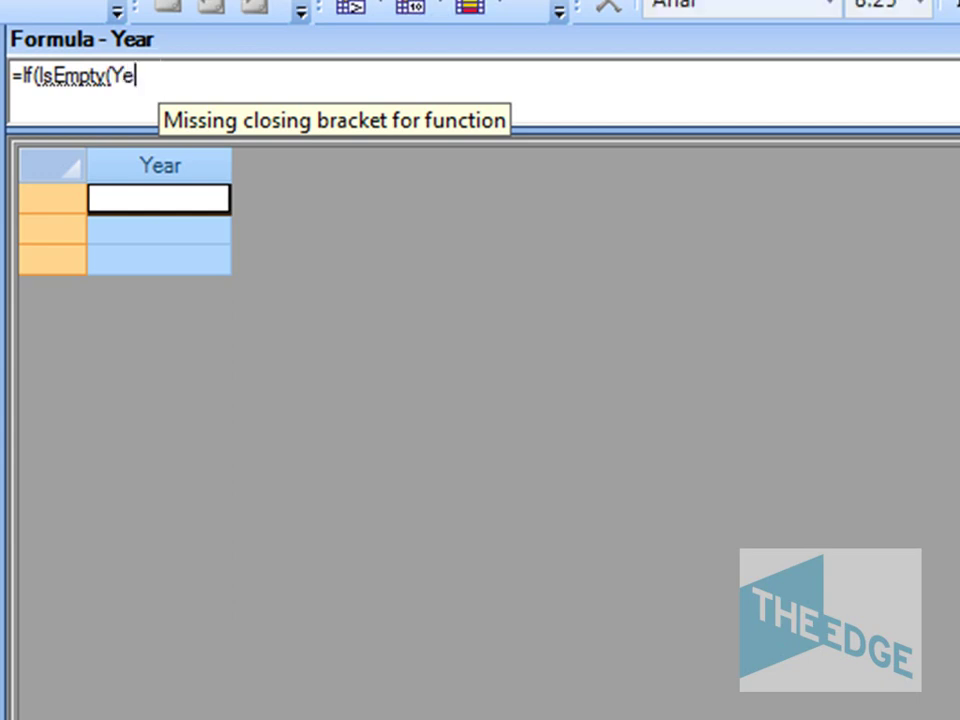
text(ar[PREV])
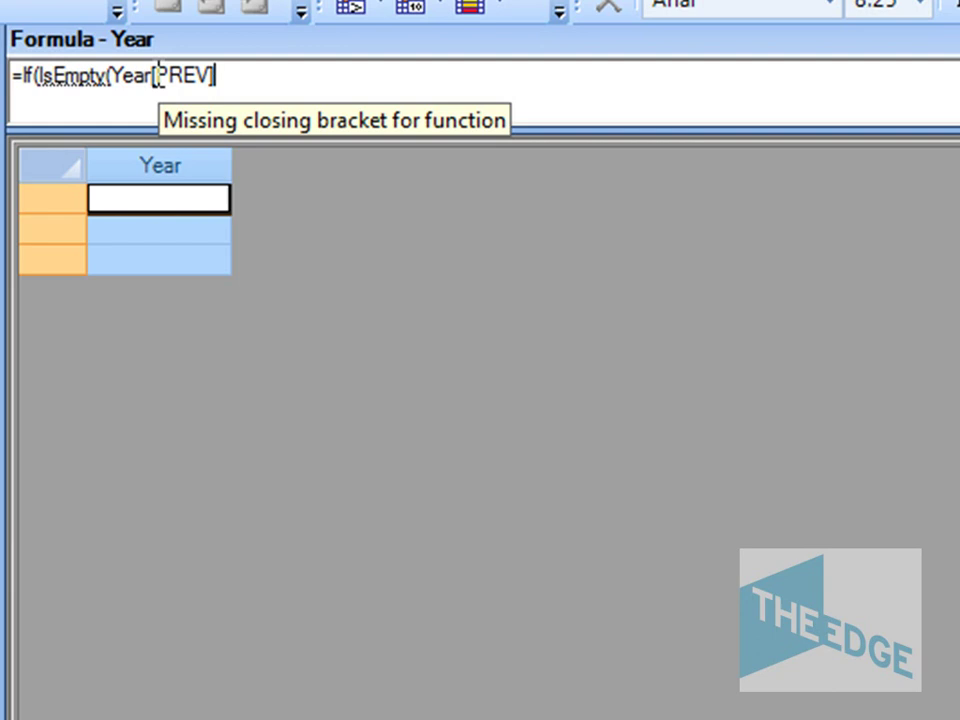
text(),)
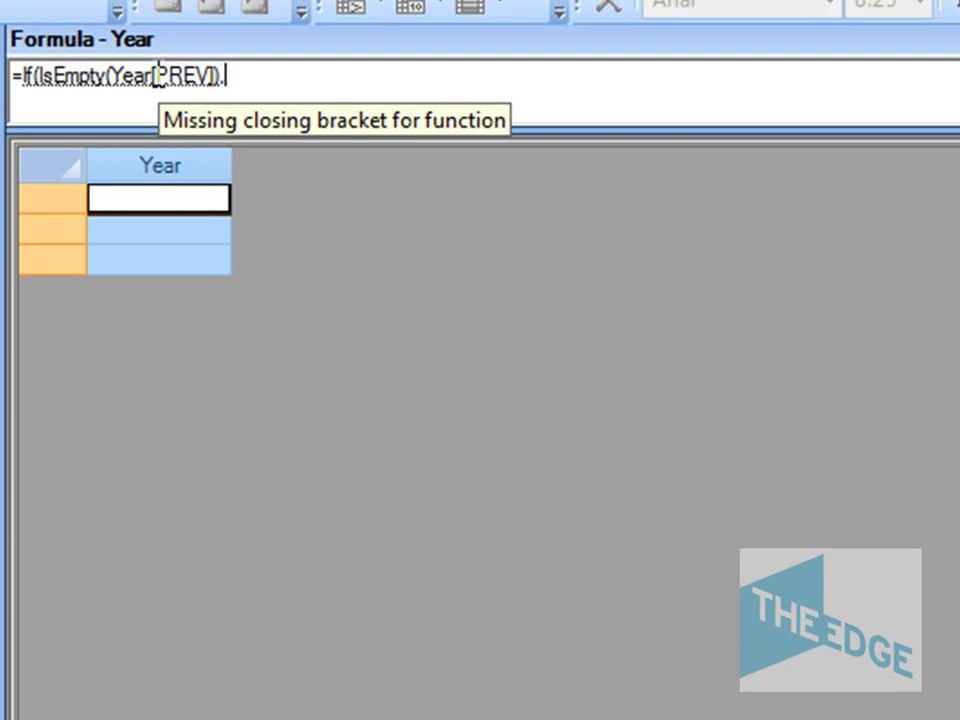
text(2009,)
text(Year[PRE)
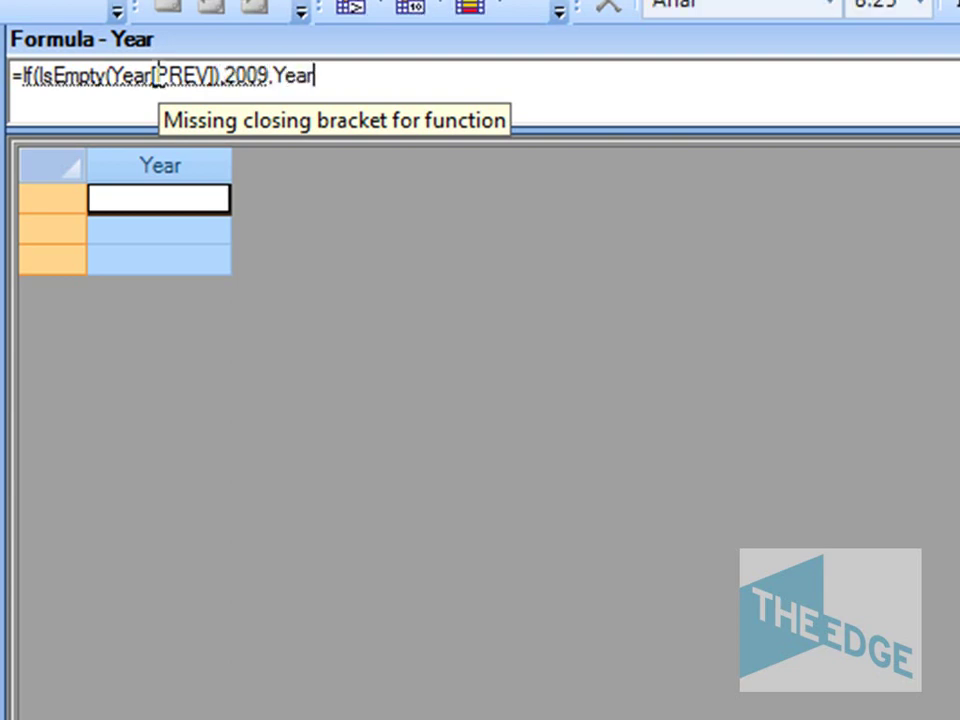
text(V])
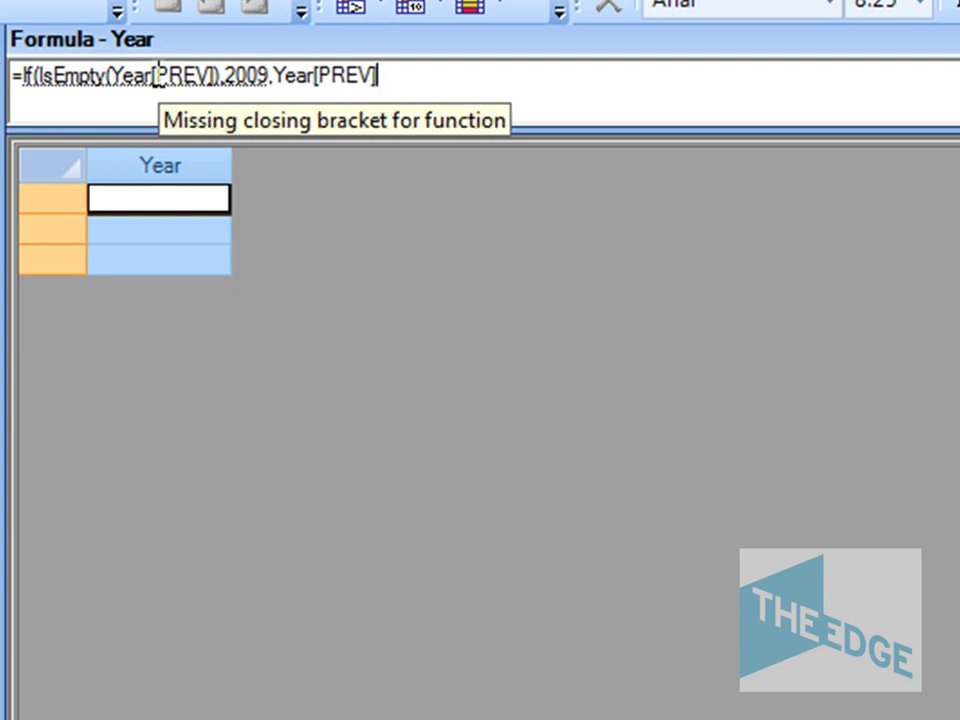
text(+1))
key(Return)
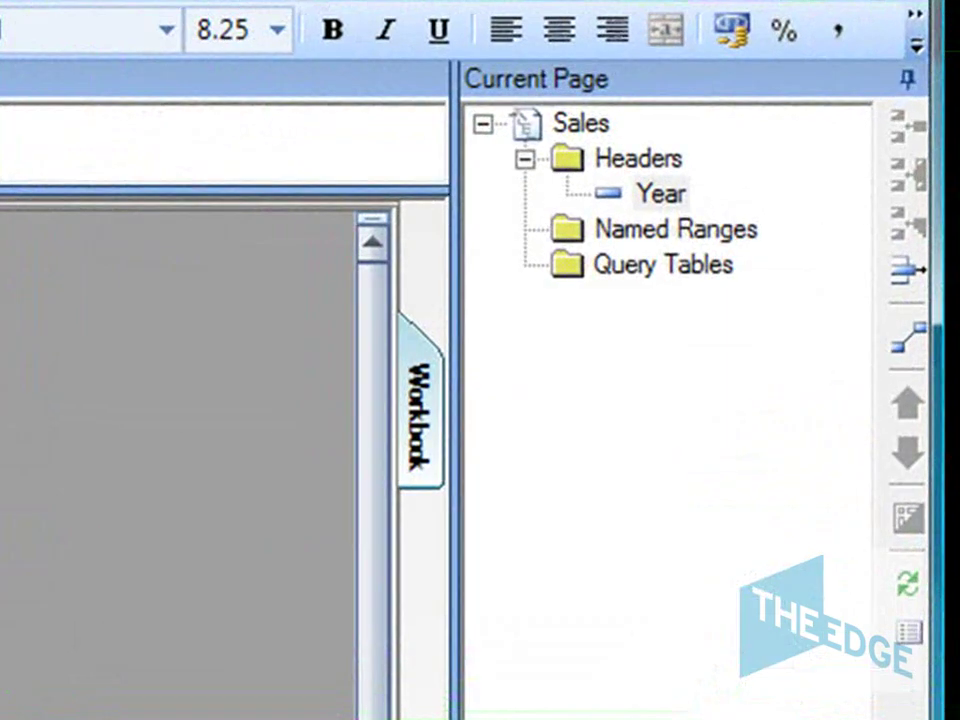
Add a header group named Months under the Sales headers
click(682, 166)
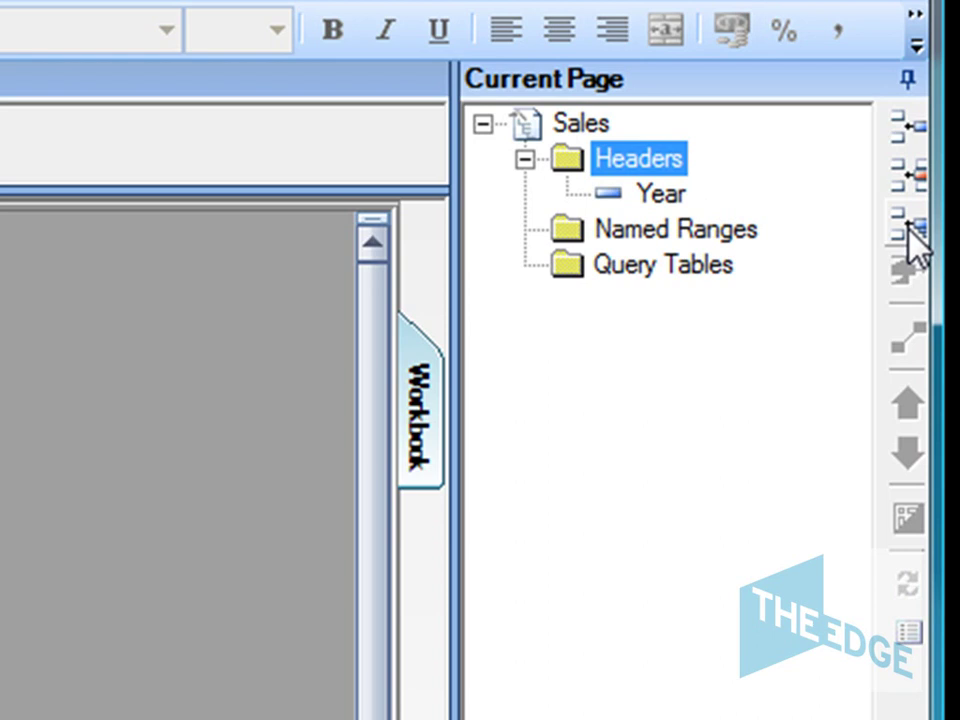
click(909, 226)
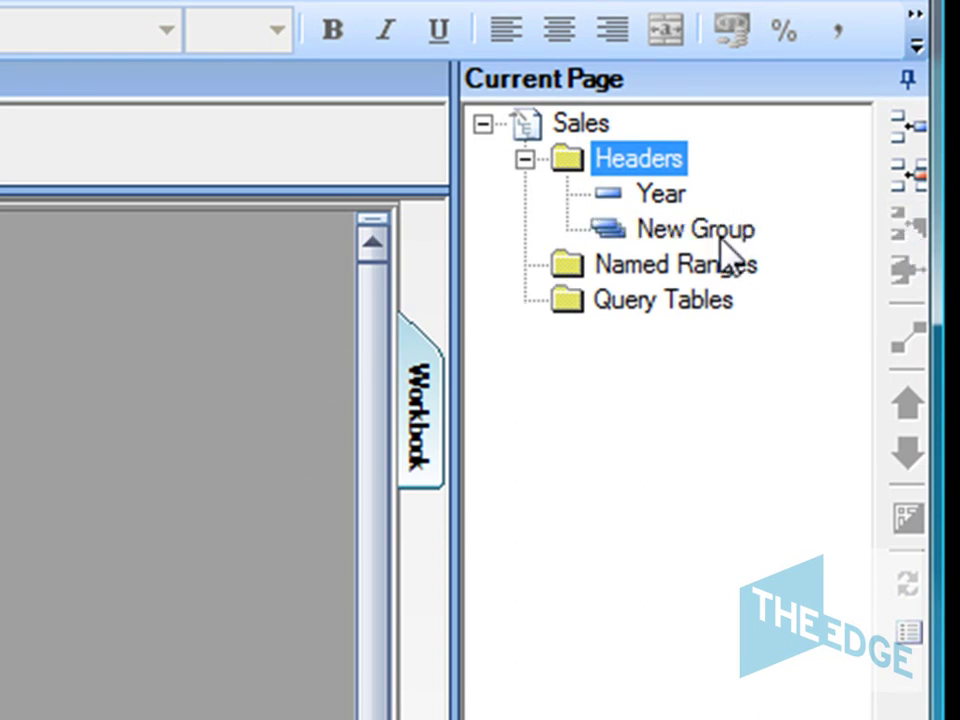
text(Months)
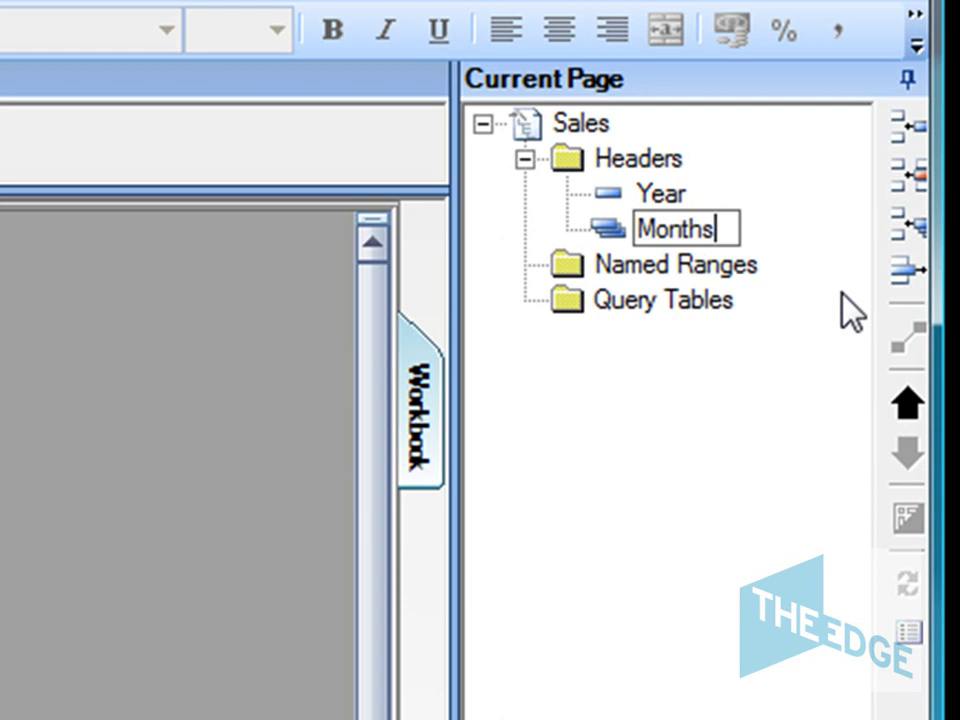
key(Return)
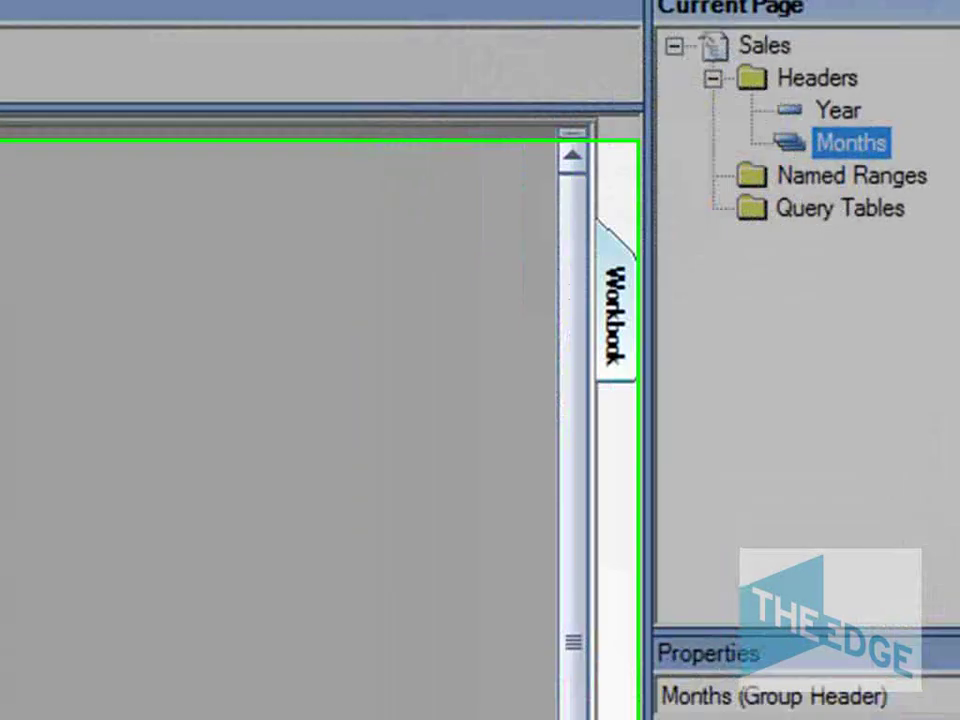
Borrow the Months table's ID field, numbering months 1–12 under each year
click(905, 176)
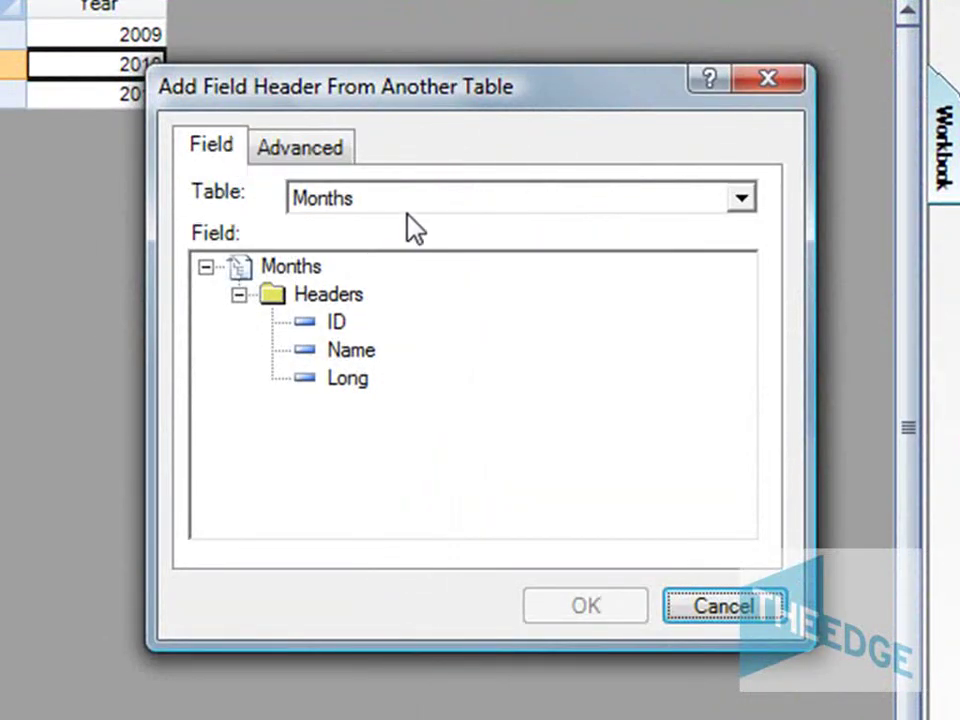
click(336, 322)
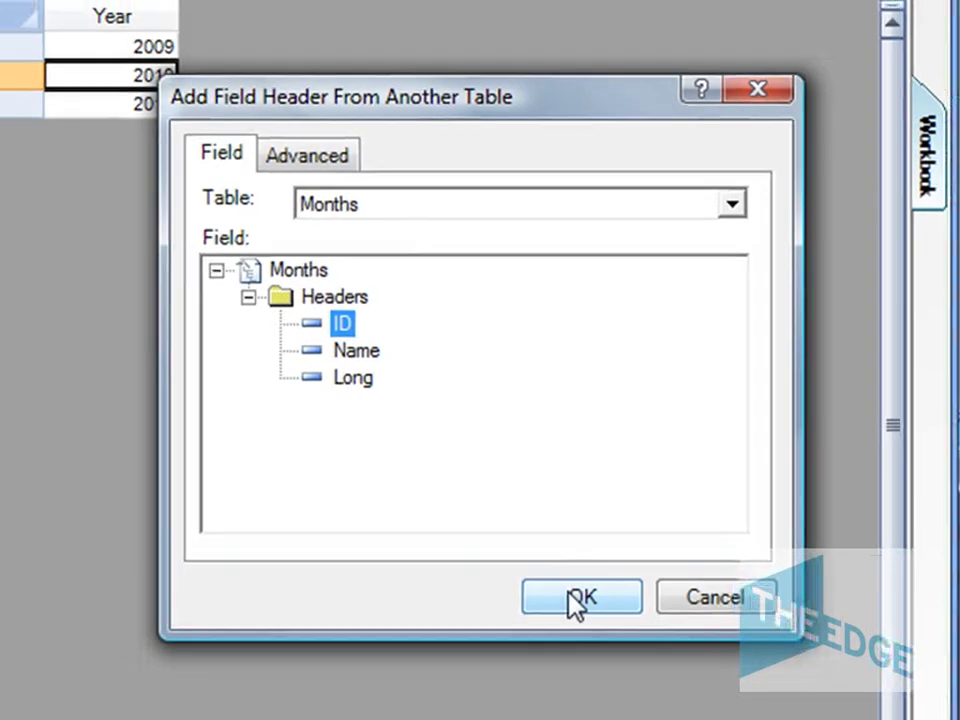
click(578, 608)
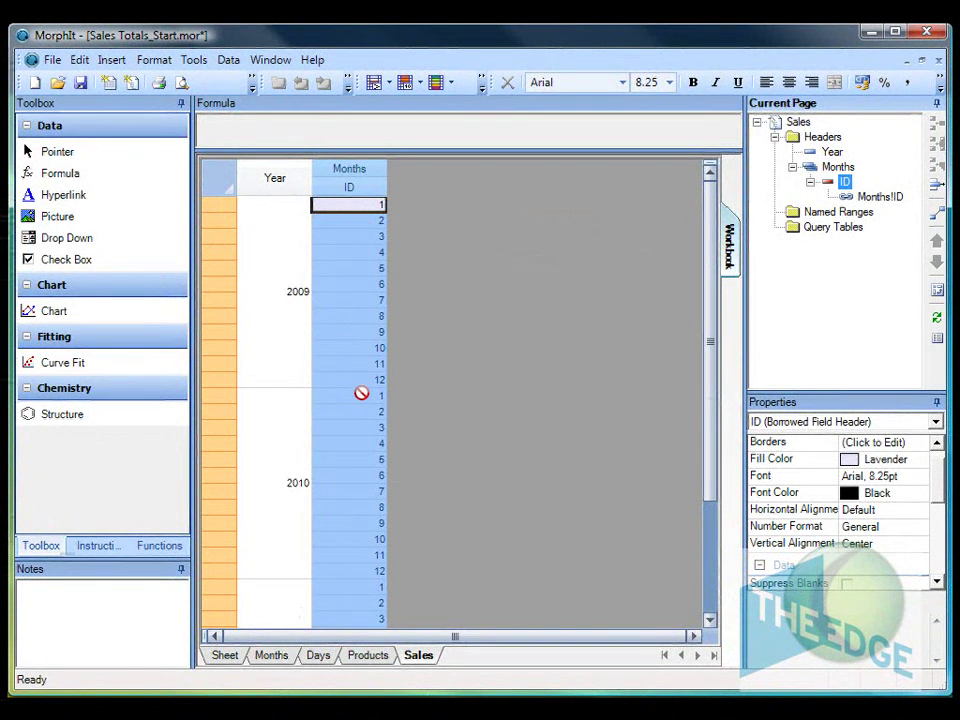
Add a Month field under the Months group with the formula =Months!Name
click(842, 168)
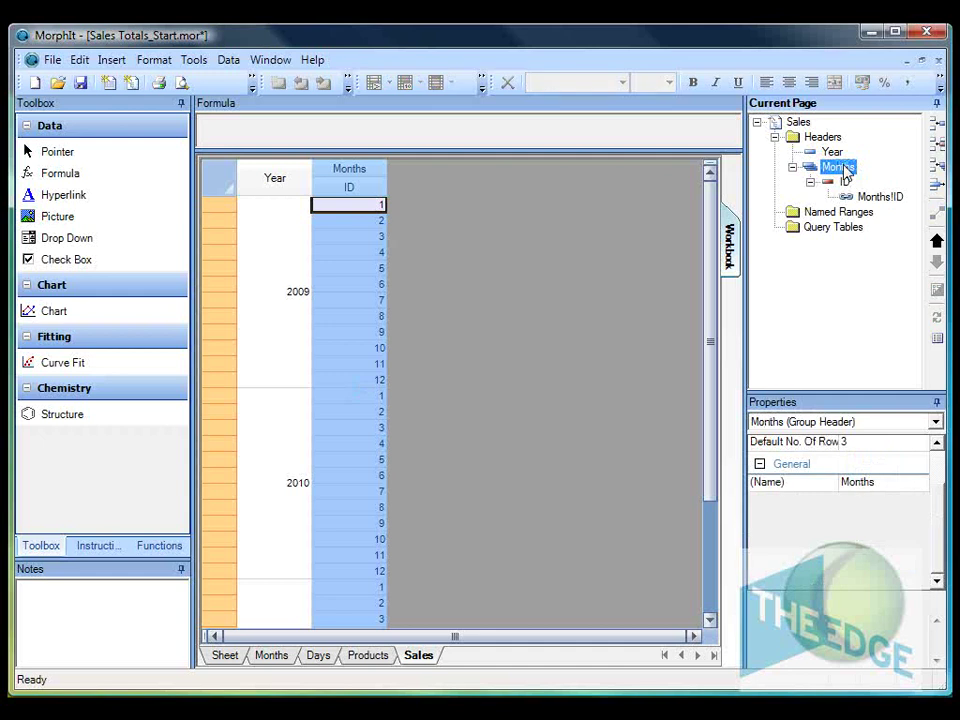
click(932, 124)
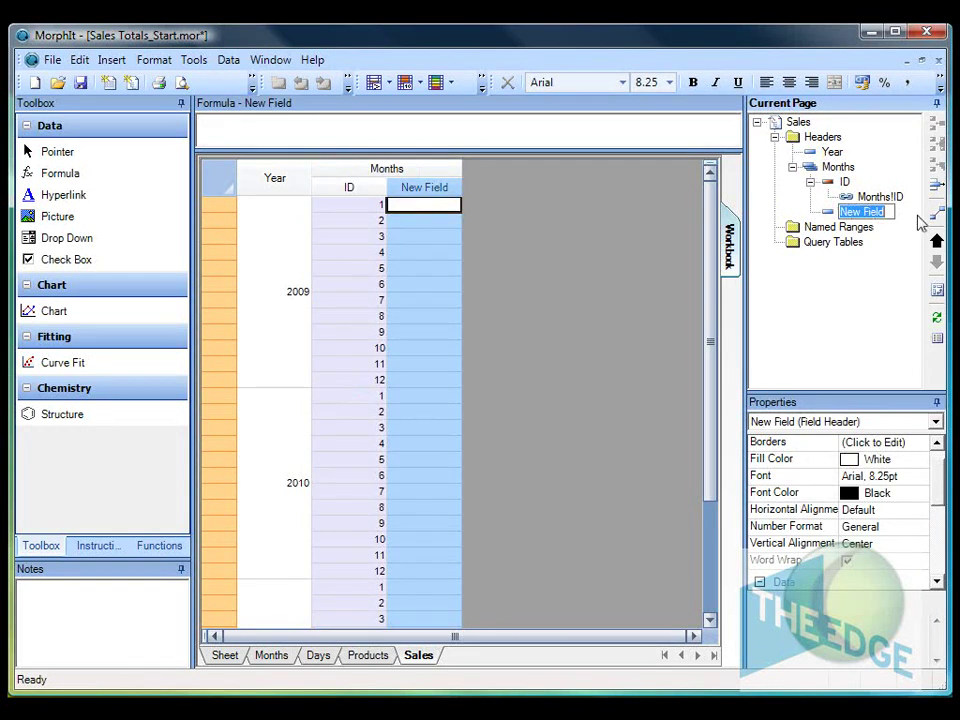
text(Month)
key(Return)
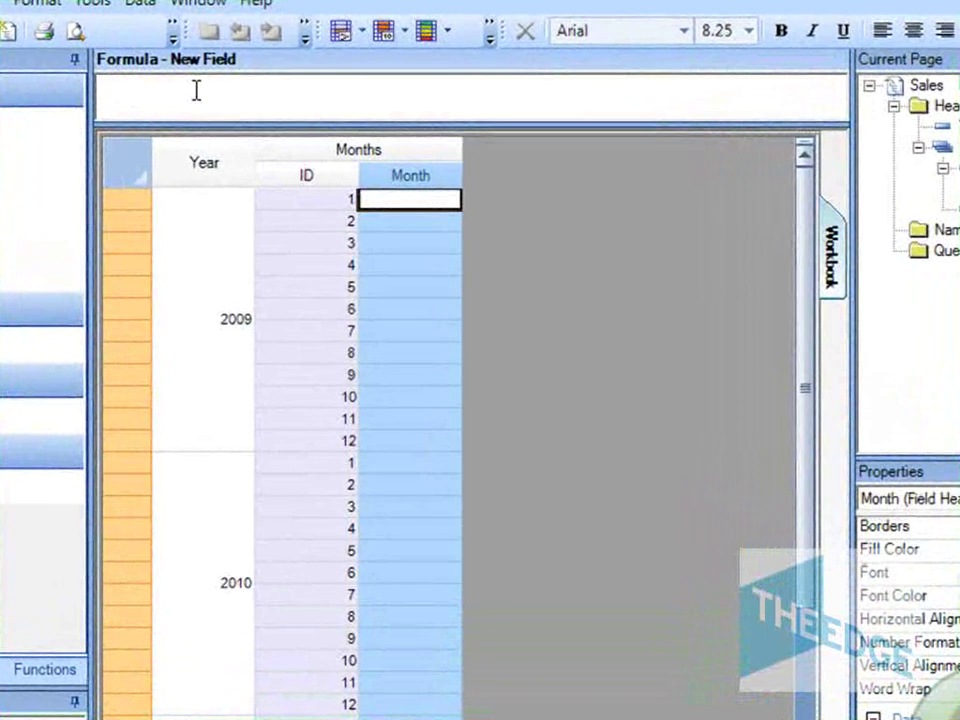
click(196, 90)
text(=)
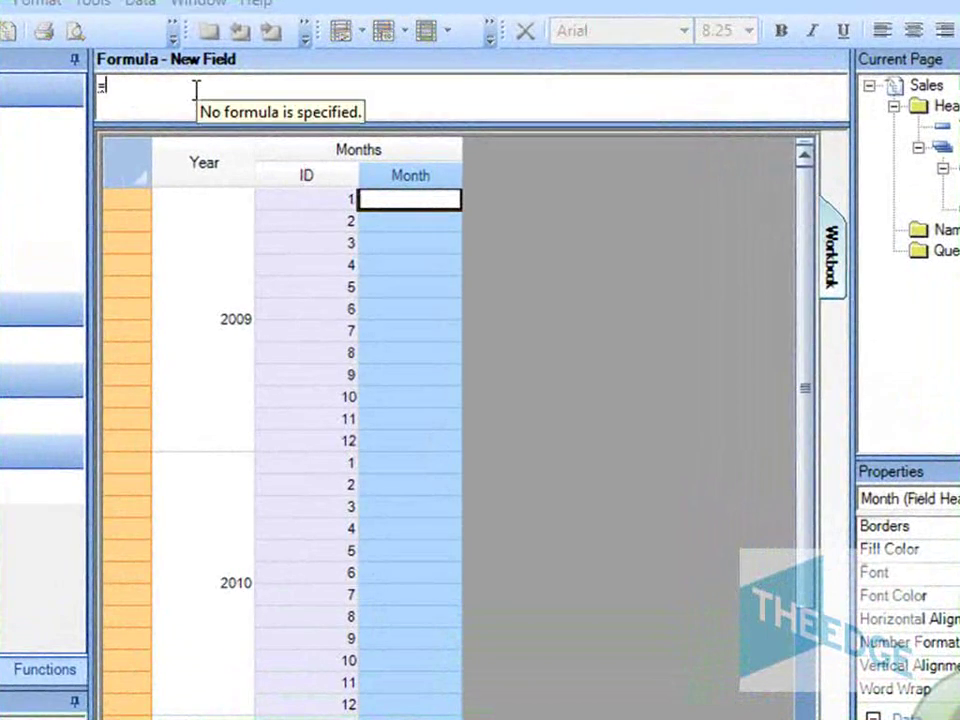
text(Months)
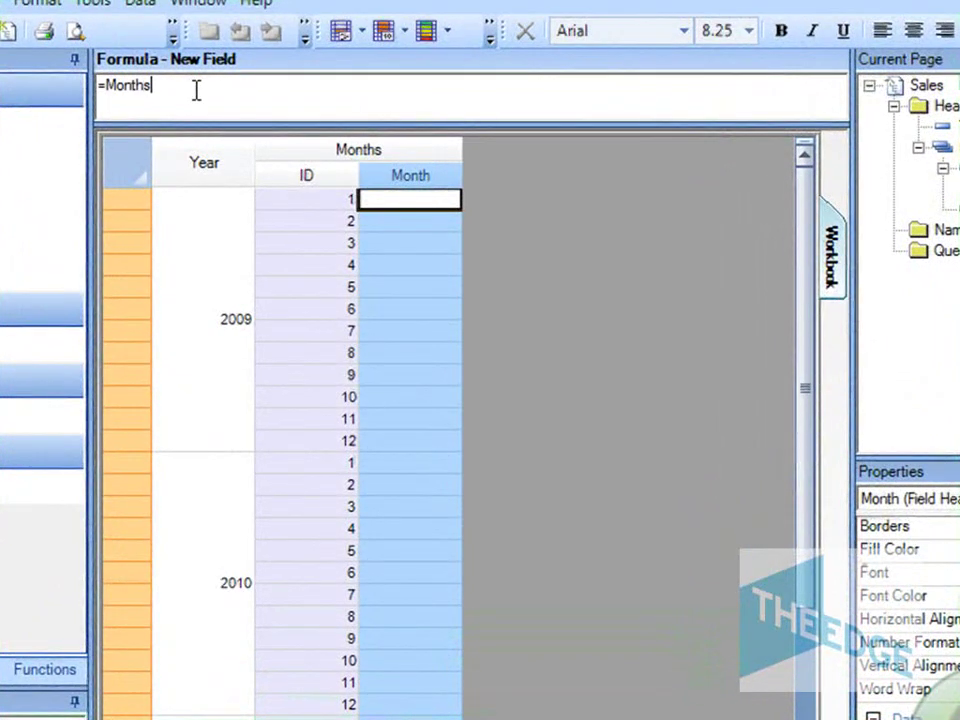
text(!Name)
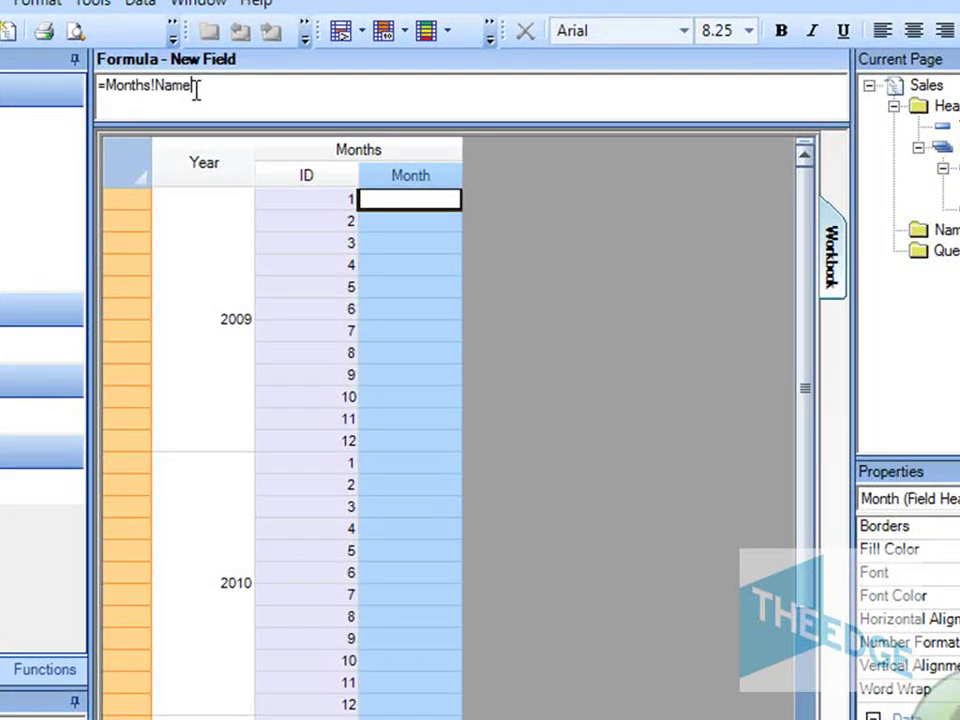
key(Return)
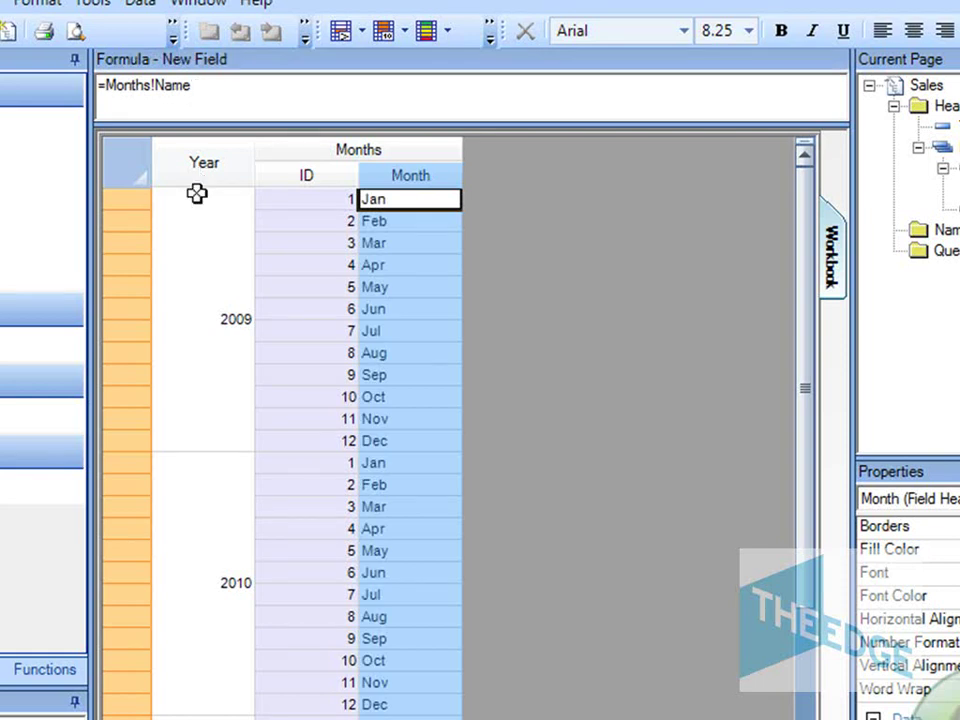
Check the Jan–Dec month-name cells against the Months table
click(408, 265)
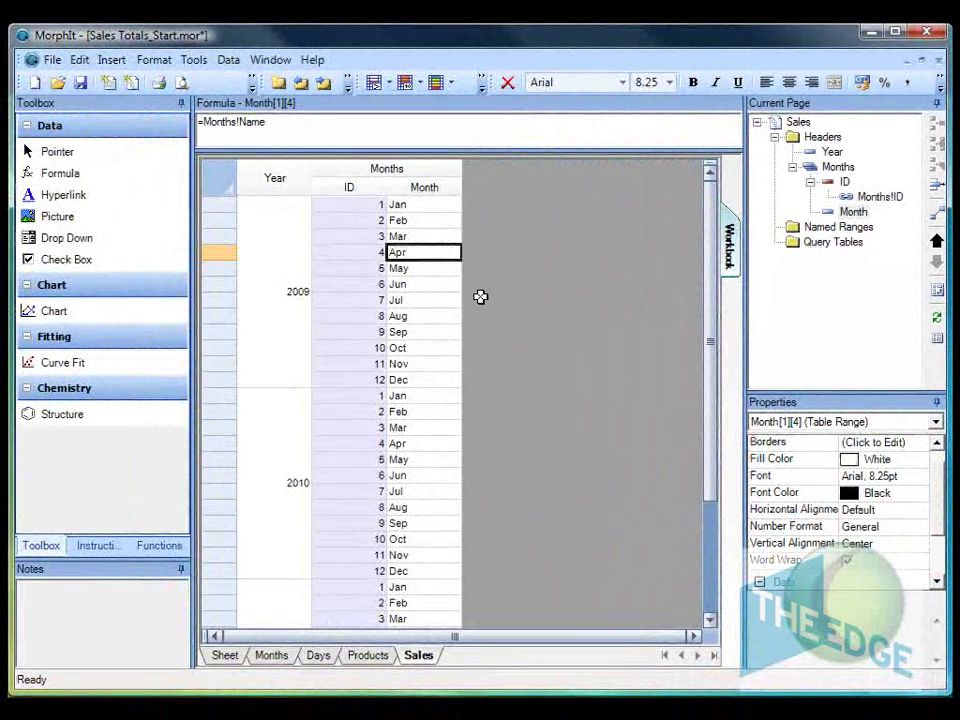
drag(481, 297, 346, 247)
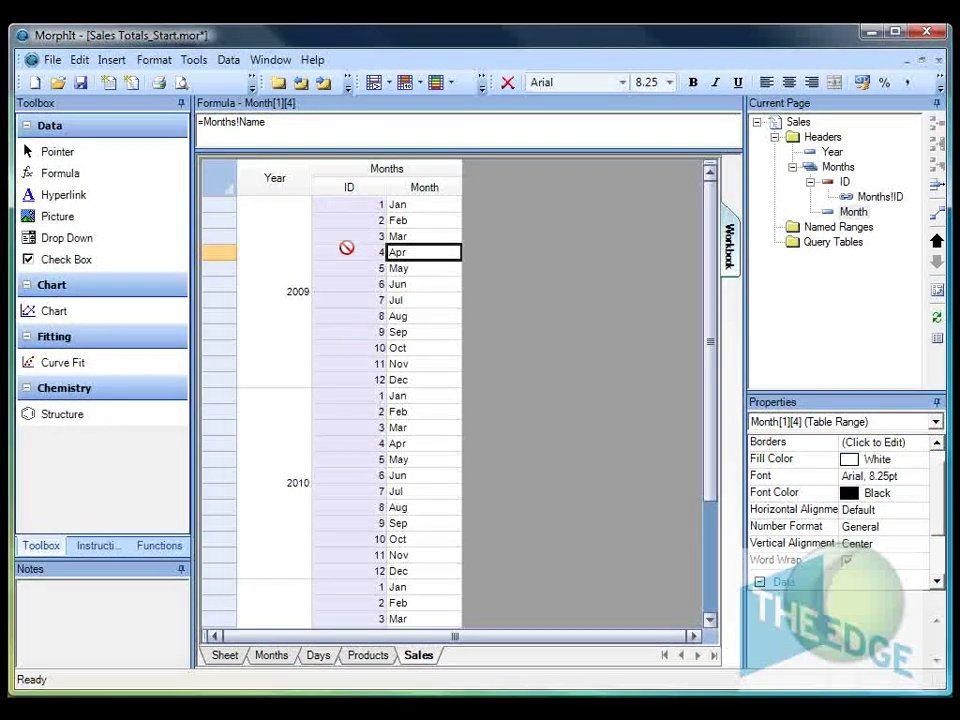
click(285, 658)
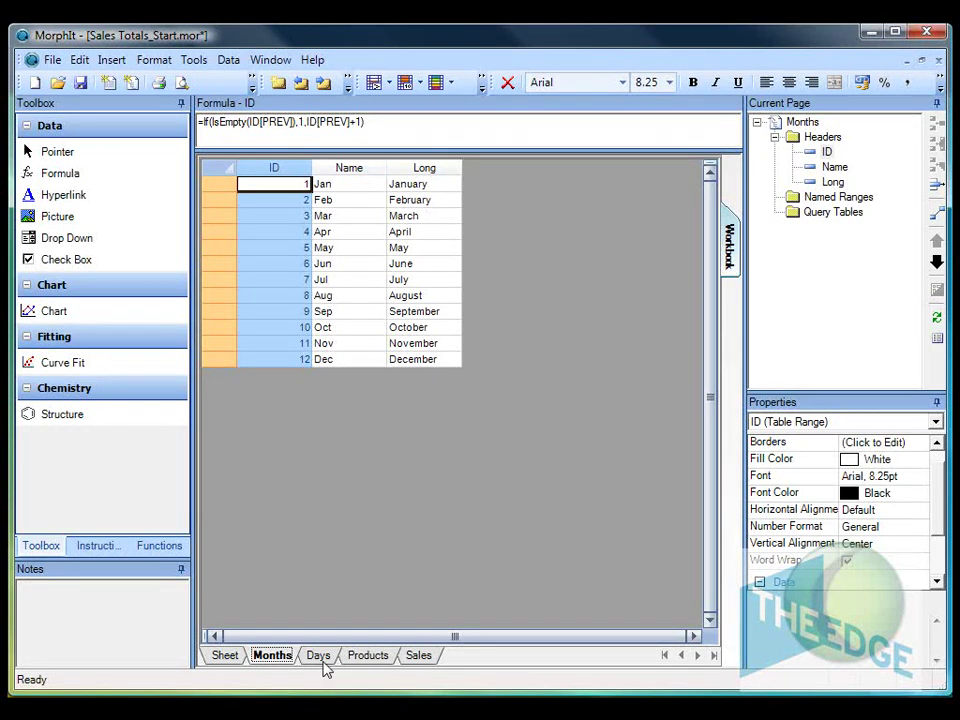
click(417, 656)
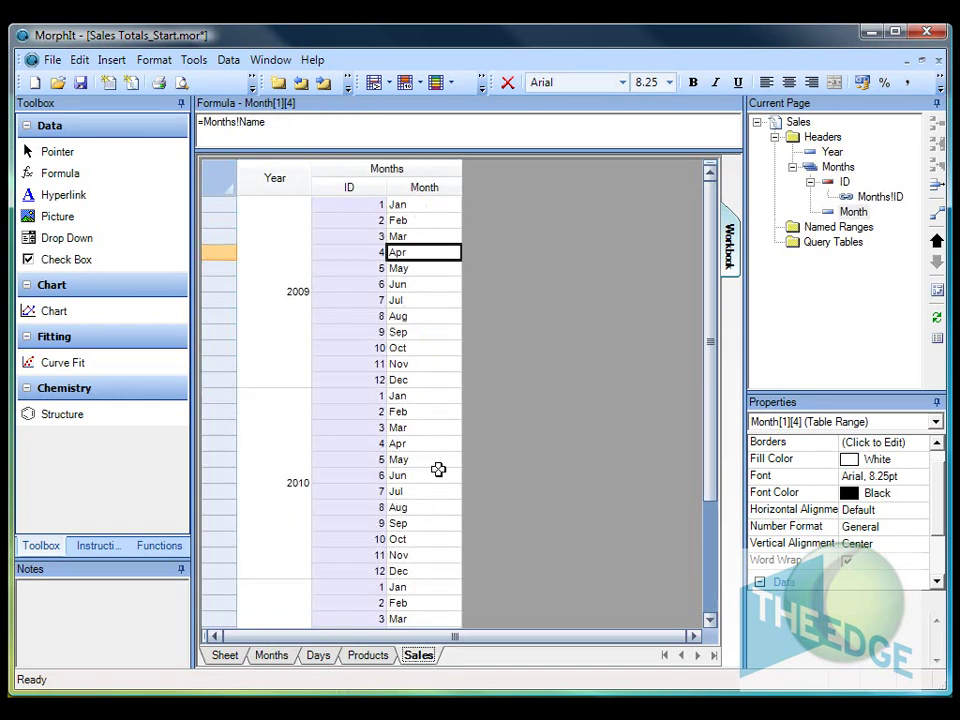
drag(404, 224, 437, 212)
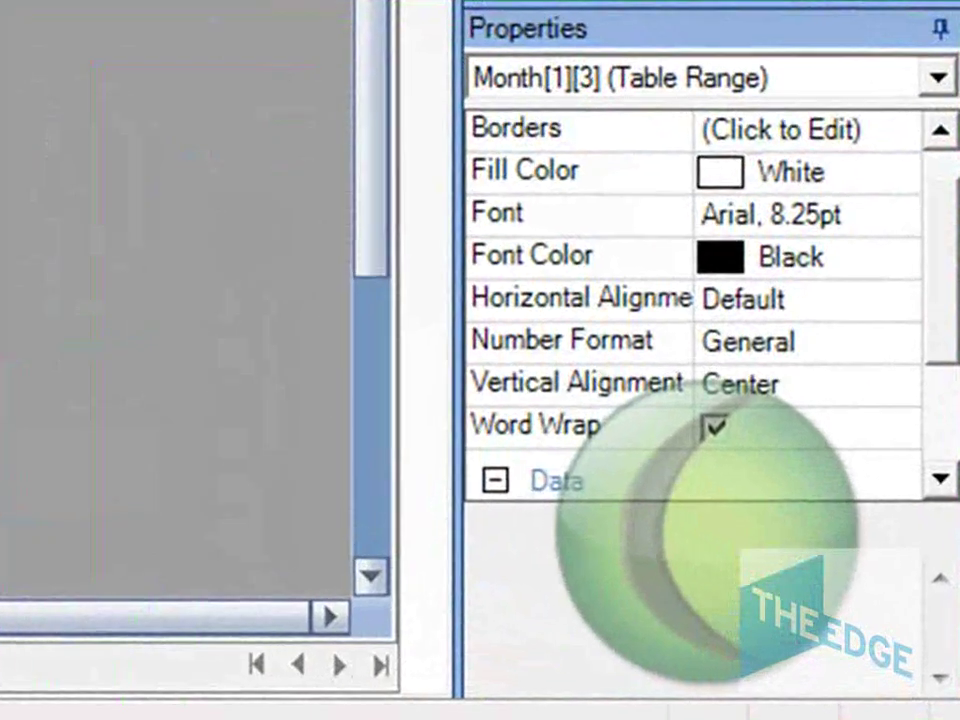
Untick Visible for the borrowed ID field so only month names show
click(349, 187)
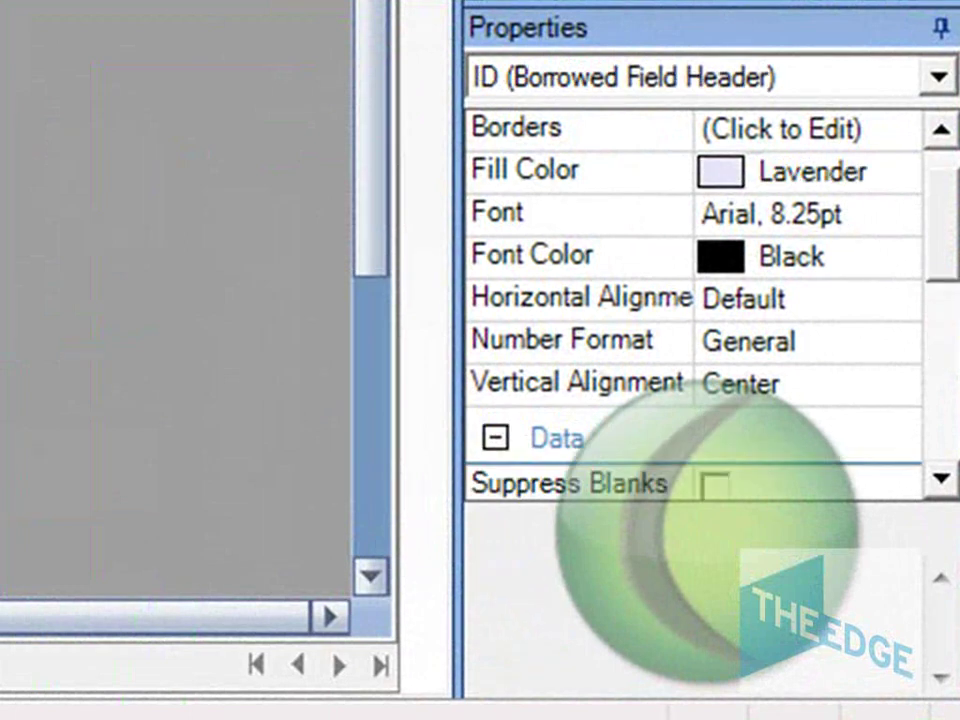
click(940, 479)
click(940, 479)
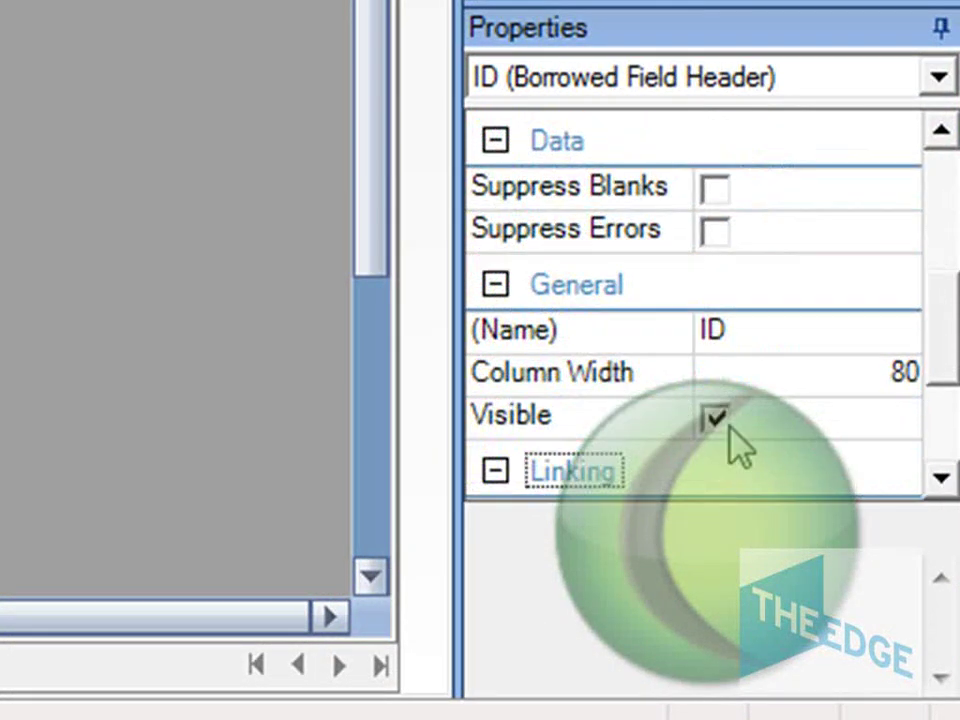
click(733, 432)
click(717, 465)
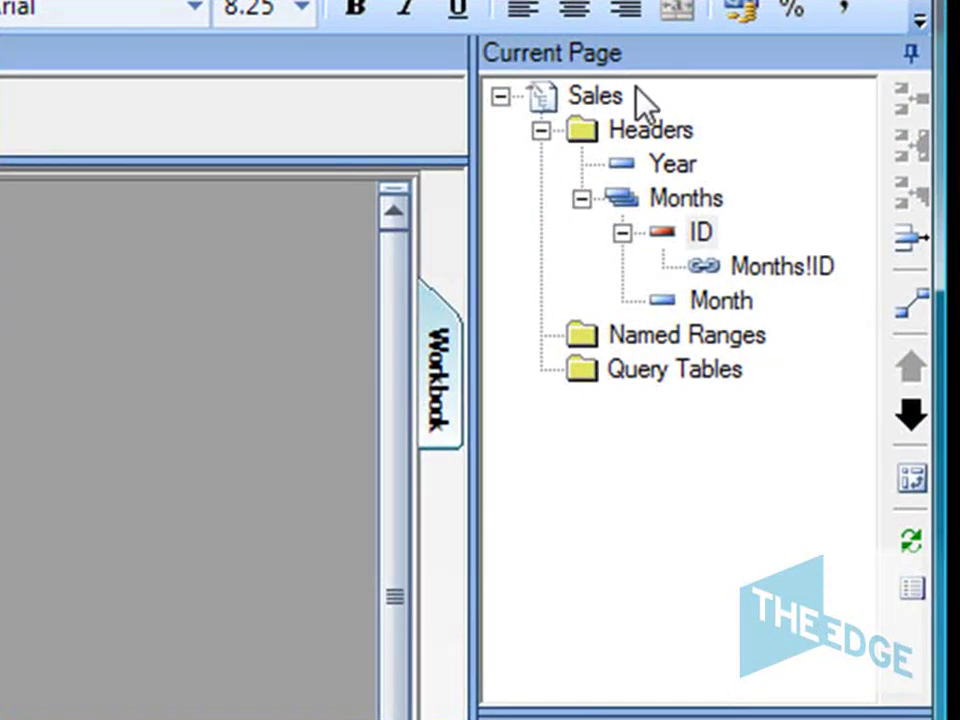
Add a group named Products nested under the Months group
click(688, 199)
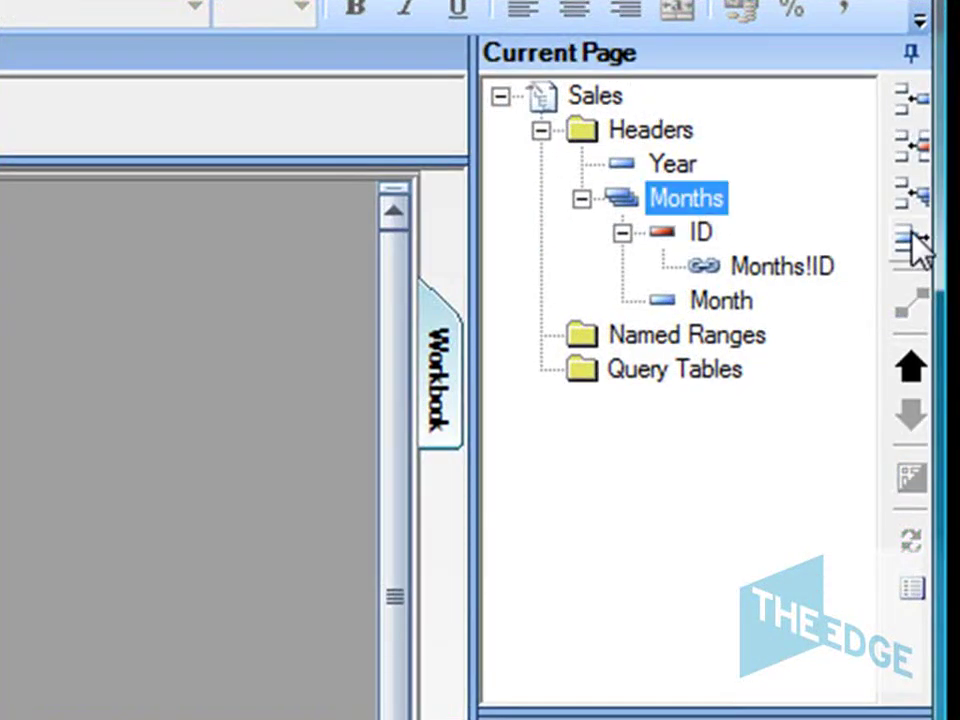
click(910, 195)
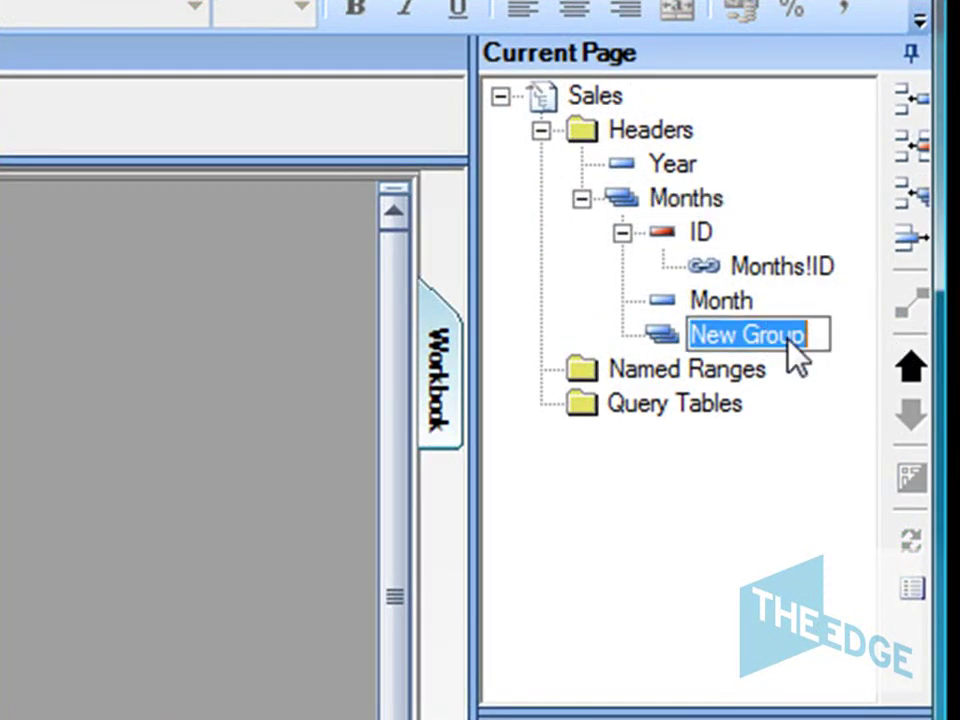
text(Produict)
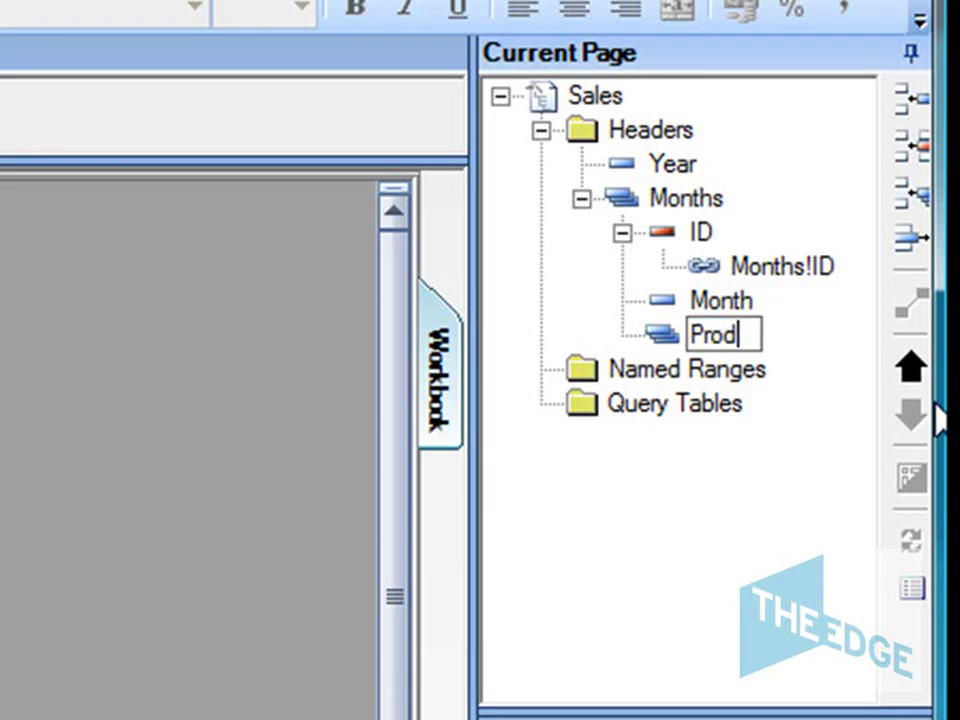
key(BackSpace)
key(BackSpace)
key(BackSpace)
text(cts)
key(Return)
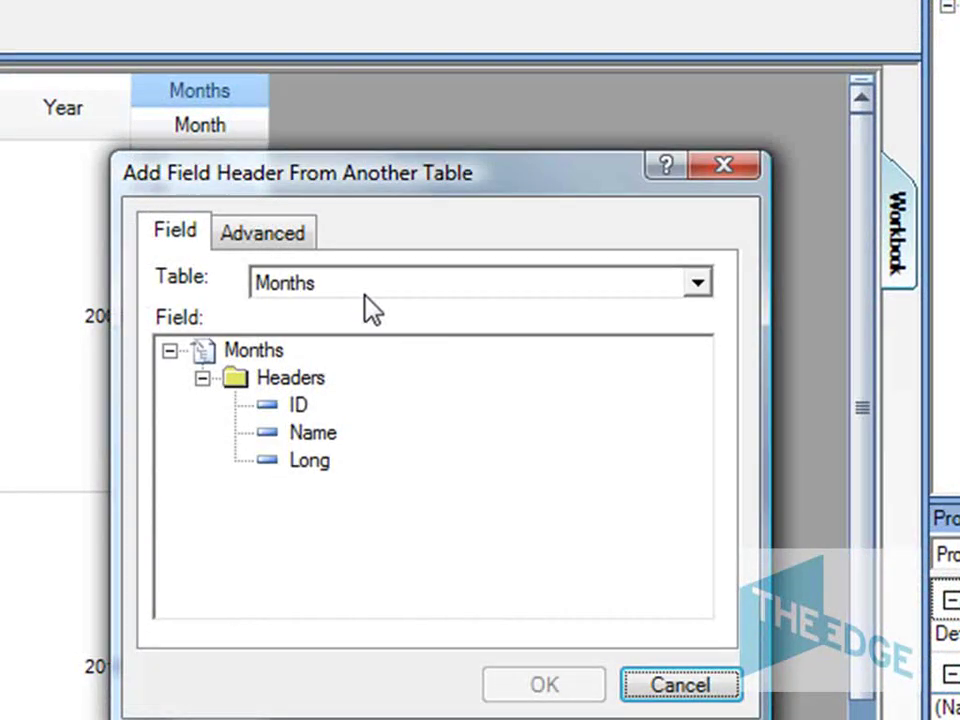
Borrow the Products table's Name field into the Products group
click(364, 296)
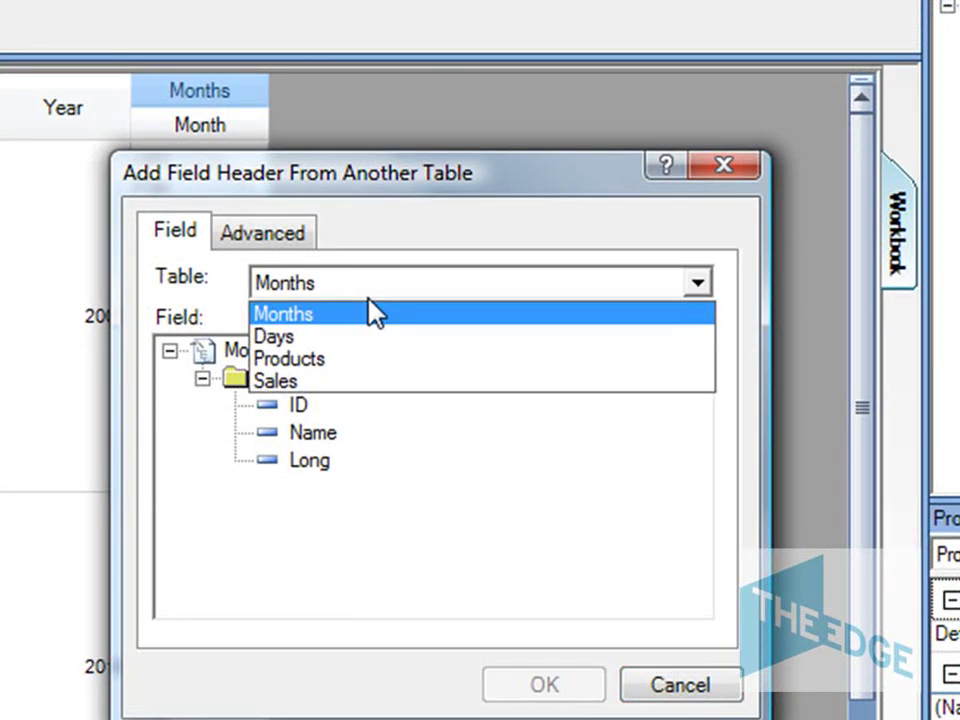
click(372, 360)
click(298, 404)
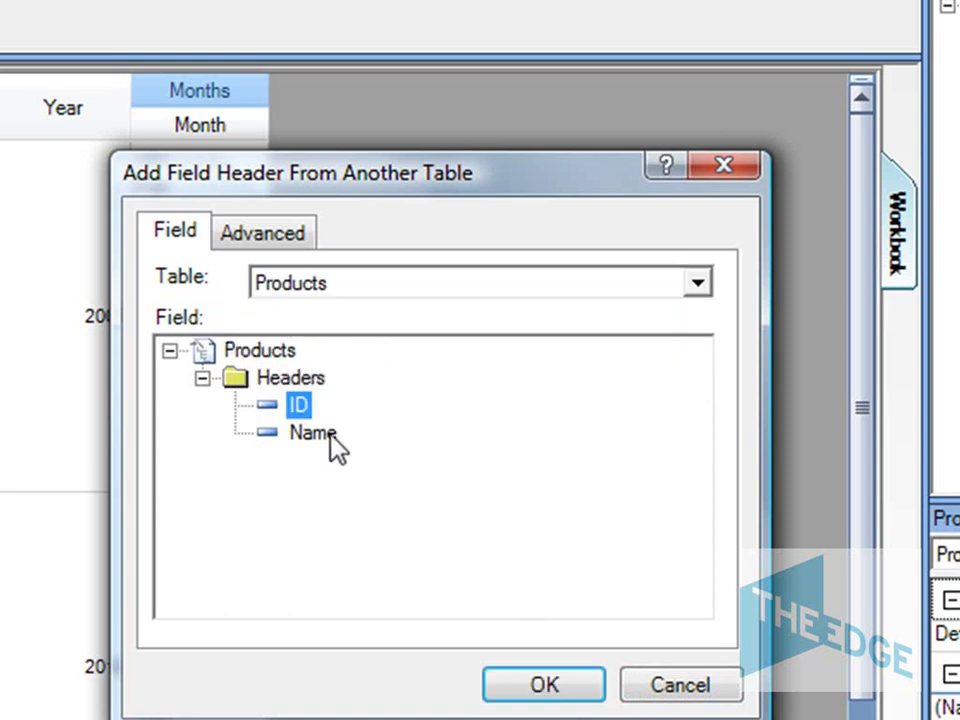
click(329, 438)
click(553, 685)
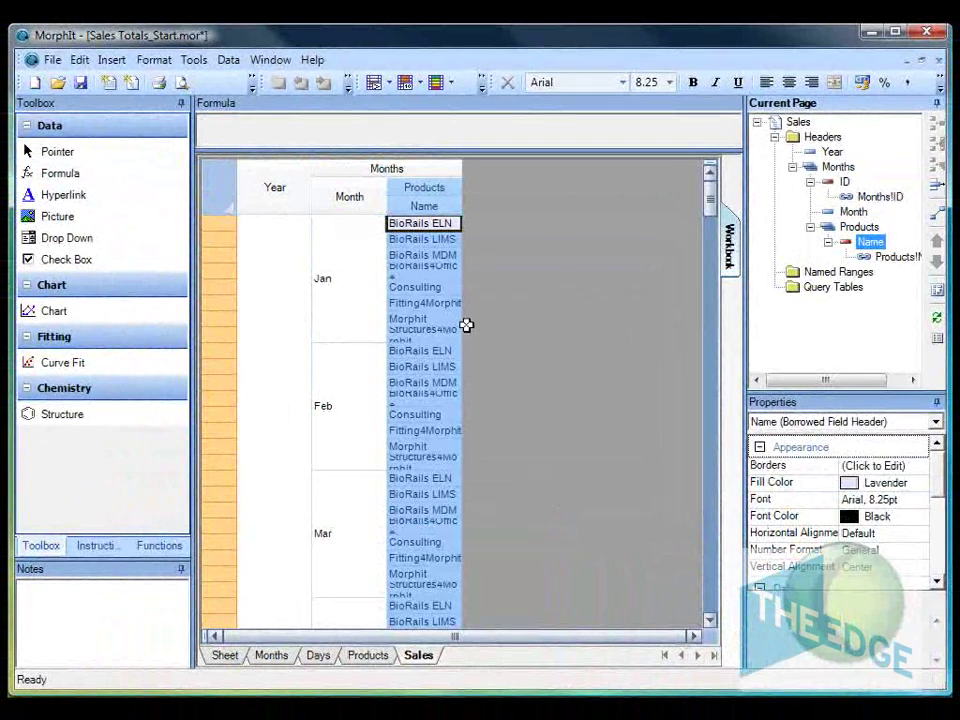
Widen the Name column to fit product names and compare them with the Products table
click(460, 321)
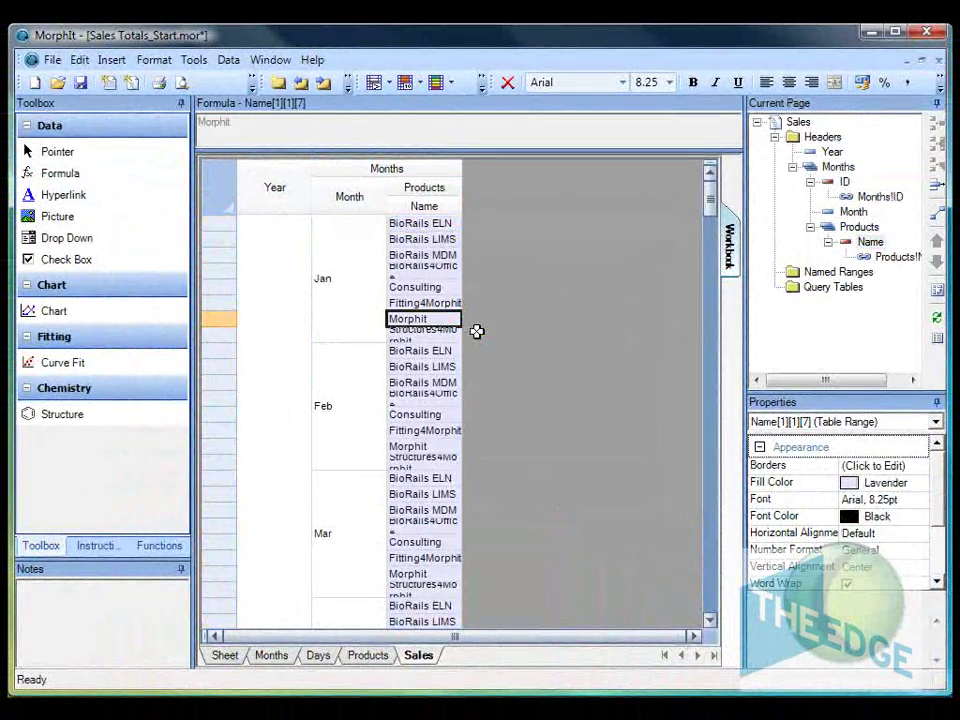
drag(461, 176, 520, 182)
click(450, 268)
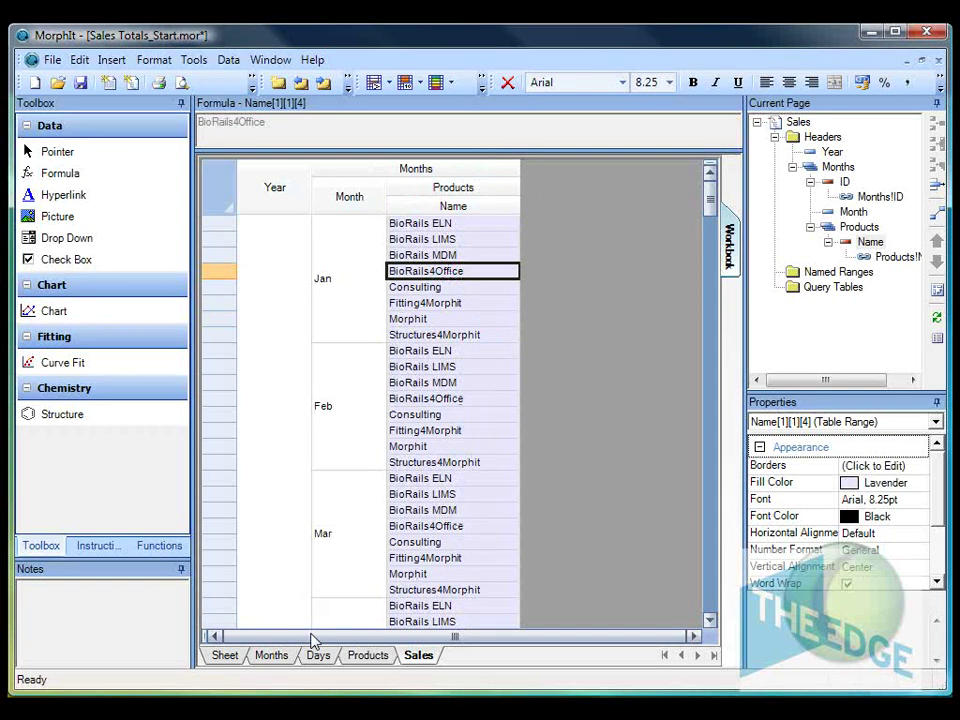
click(366, 656)
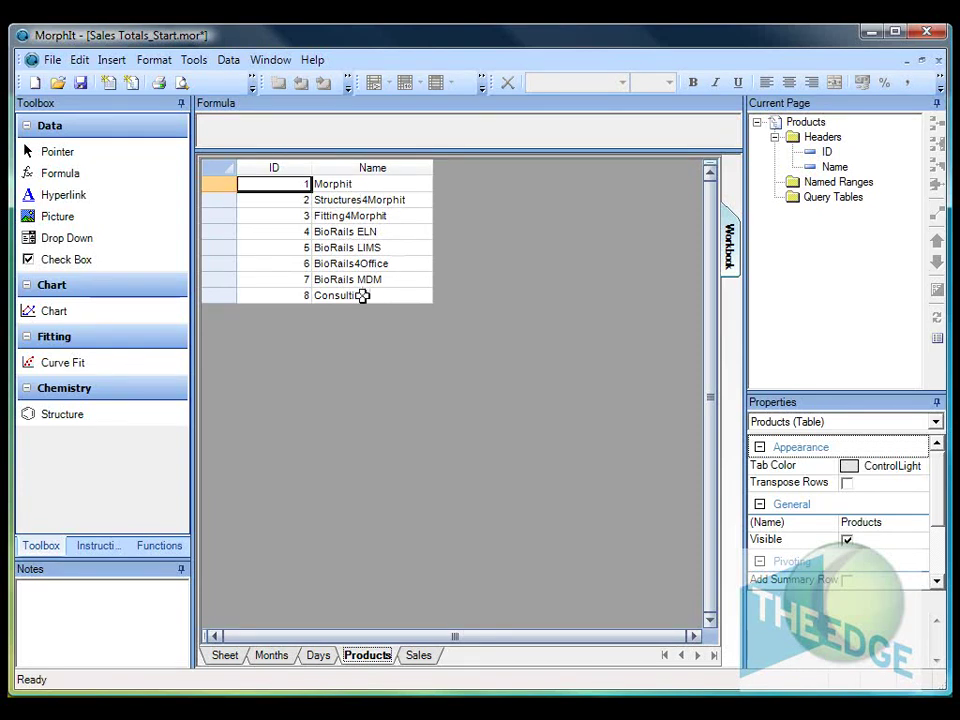
click(420, 657)
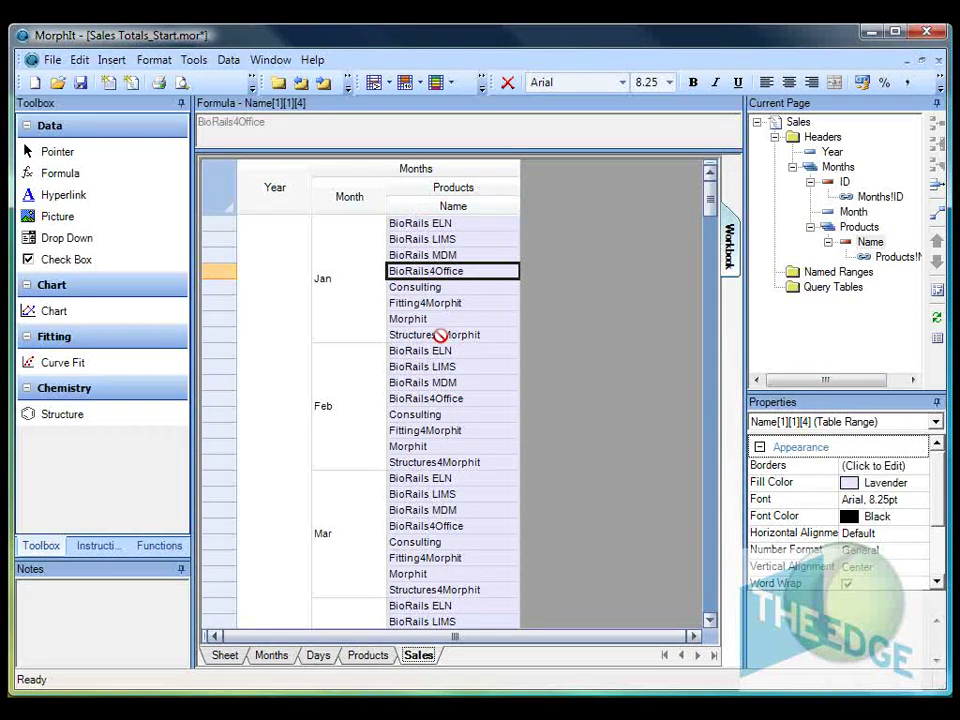
Add a field named Sales under the Products group
drag(444, 329, 444, 329)
click(937, 123)
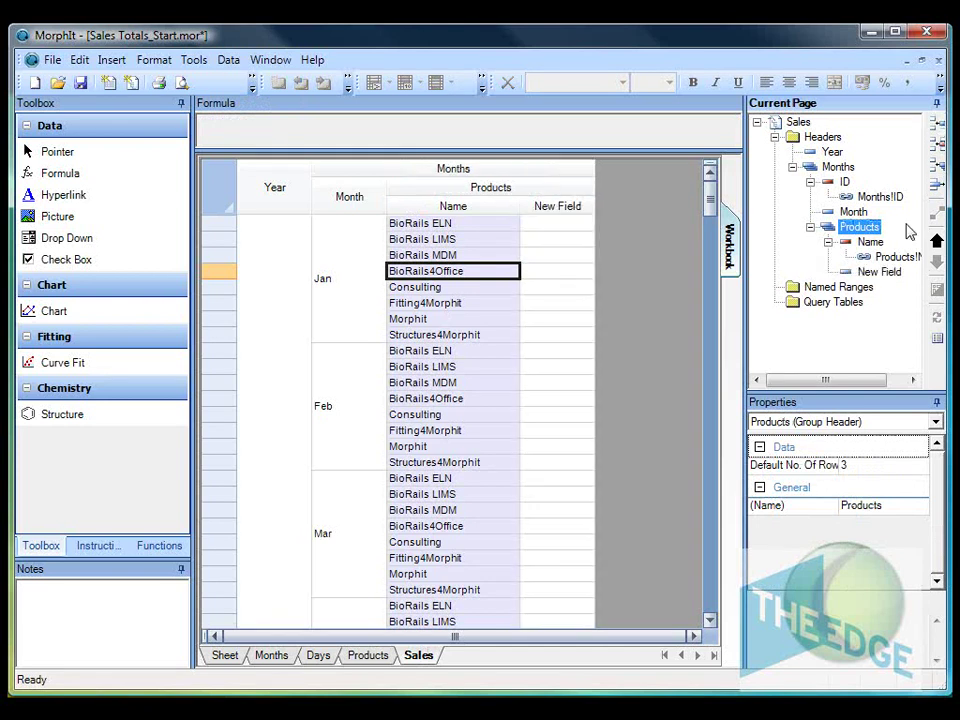
click(878, 272)
click(878, 272)
text(Sales)
key(Return)
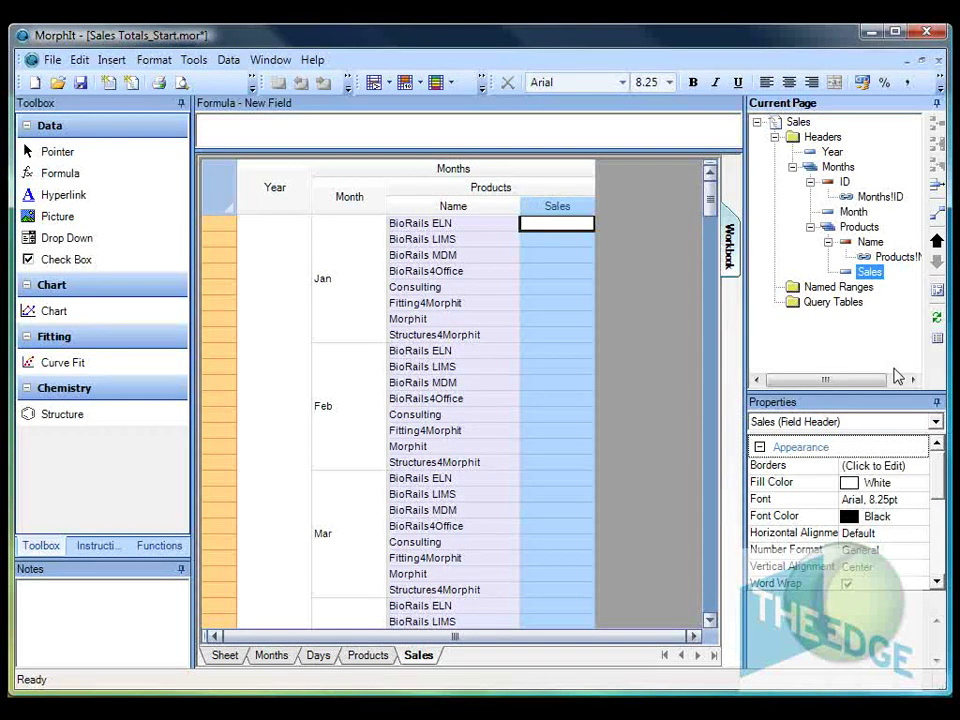
Inspect the Sales column's figures, such as the BioRails ELN cell
click(555, 222)
drag(553, 237, 551, 338)
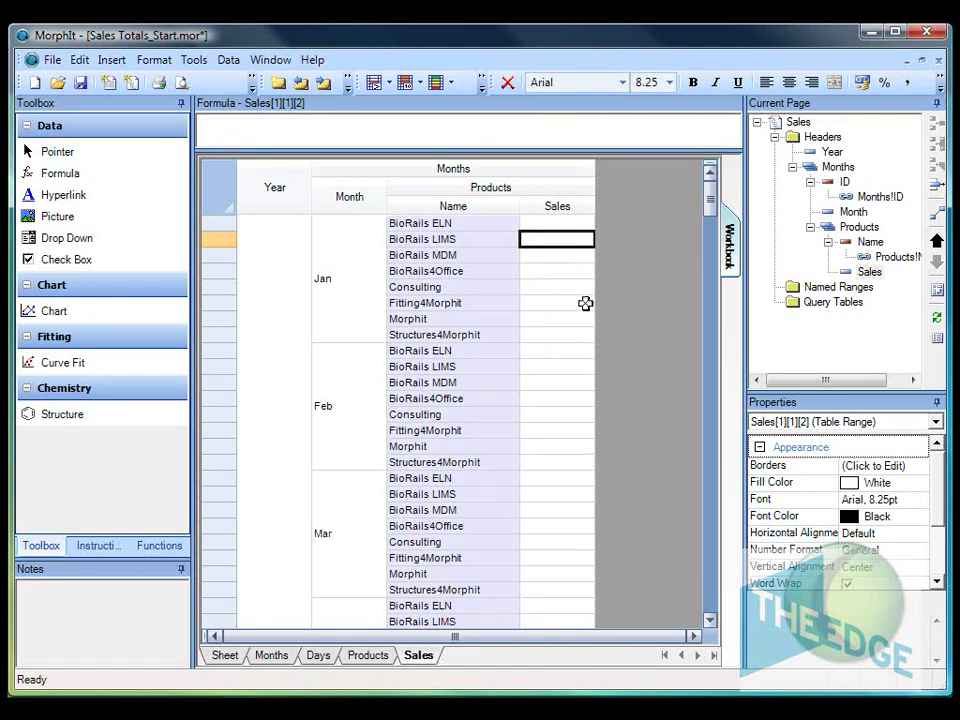
drag(585, 303, 559, 223)
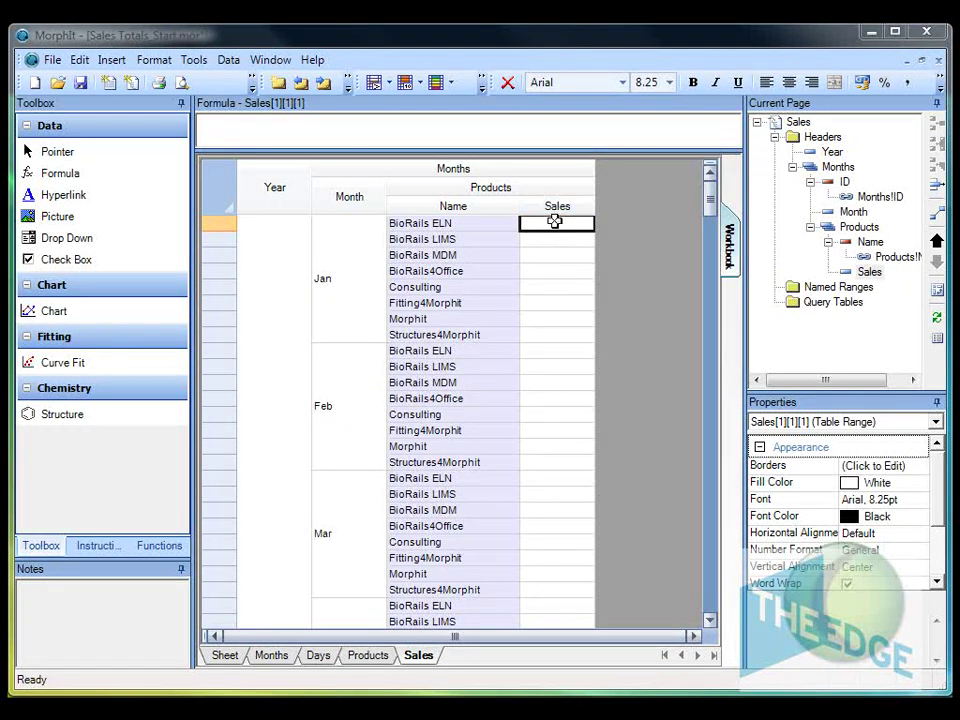
Format the whole Sales column as pound currency, e.g. £19,592.00 and £2,202.00
click(581, 271)
click(575, 207)
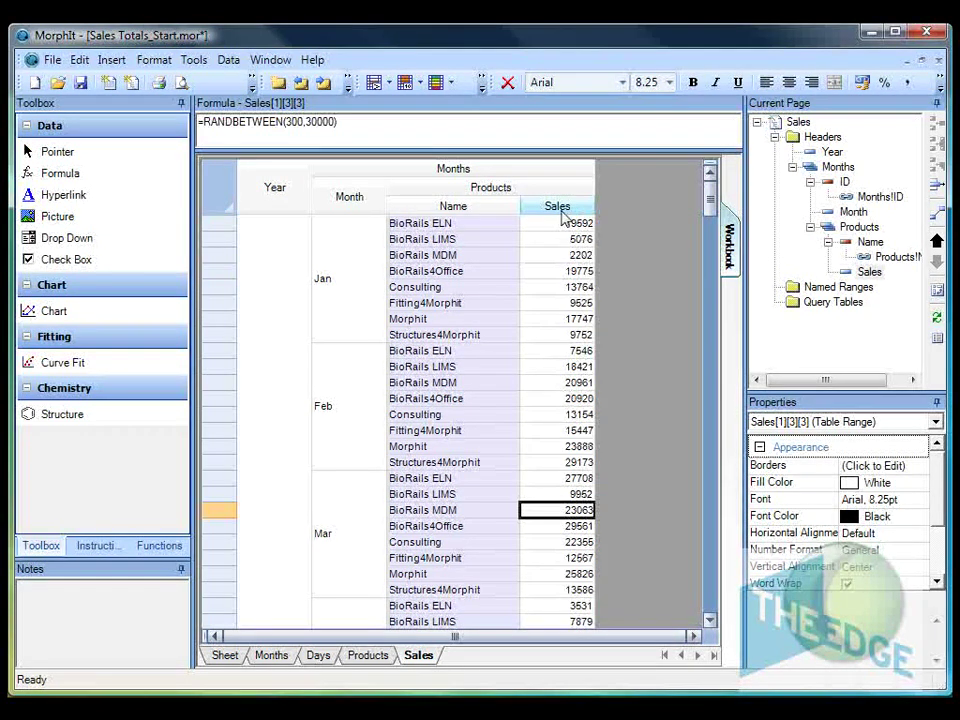
click(862, 86)
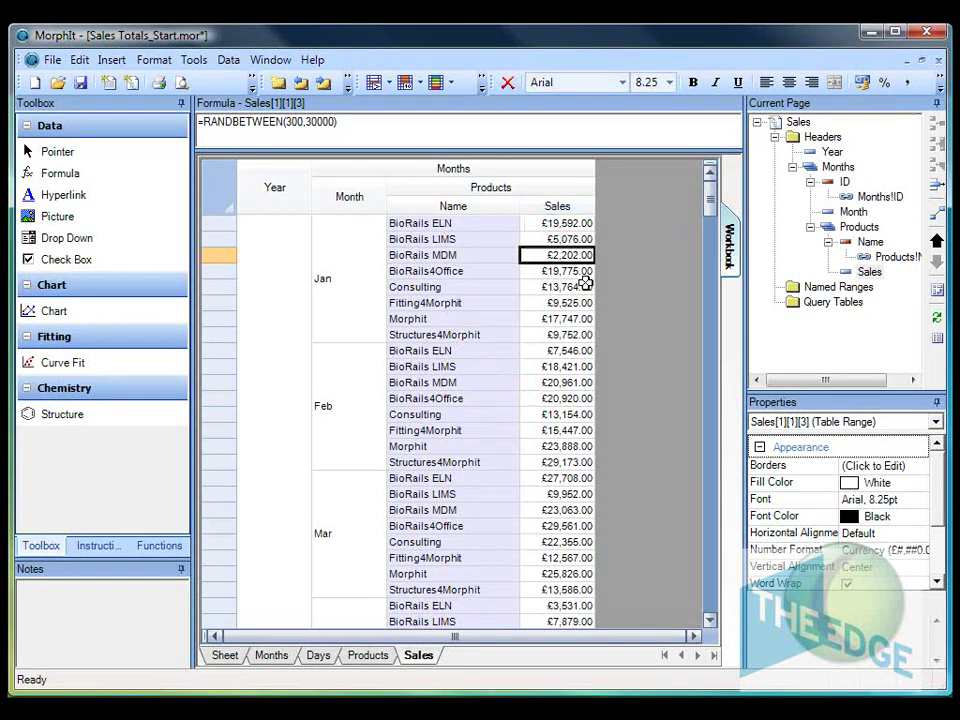
drag(369, 194, 851, 228)
Add a new Total field under Months with the formula =SUM(Sales)
click(836, 167)
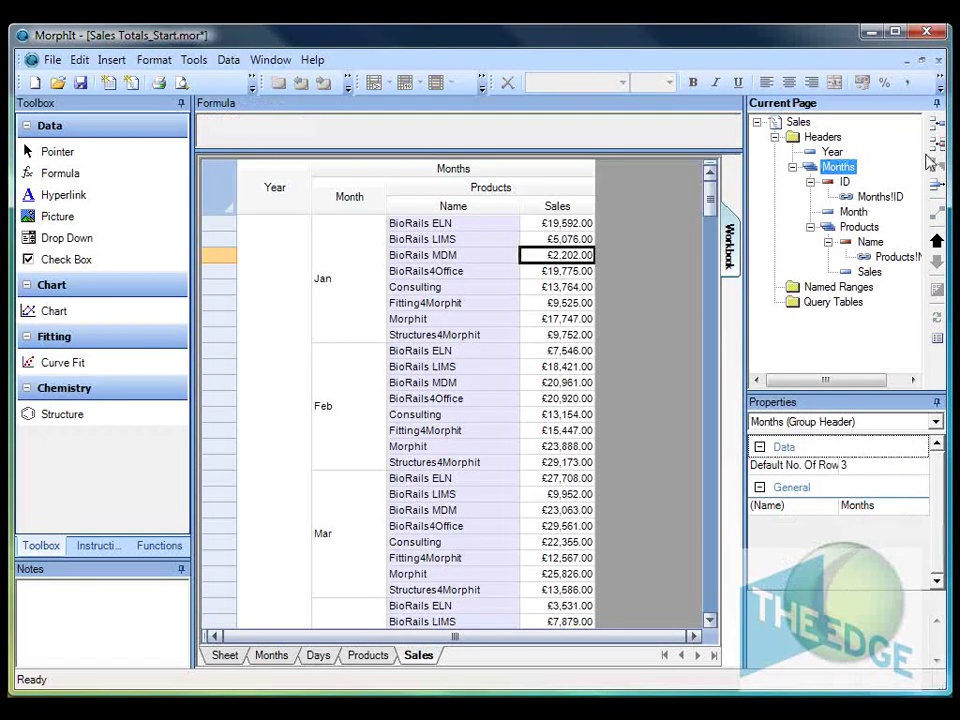
click(937, 187)
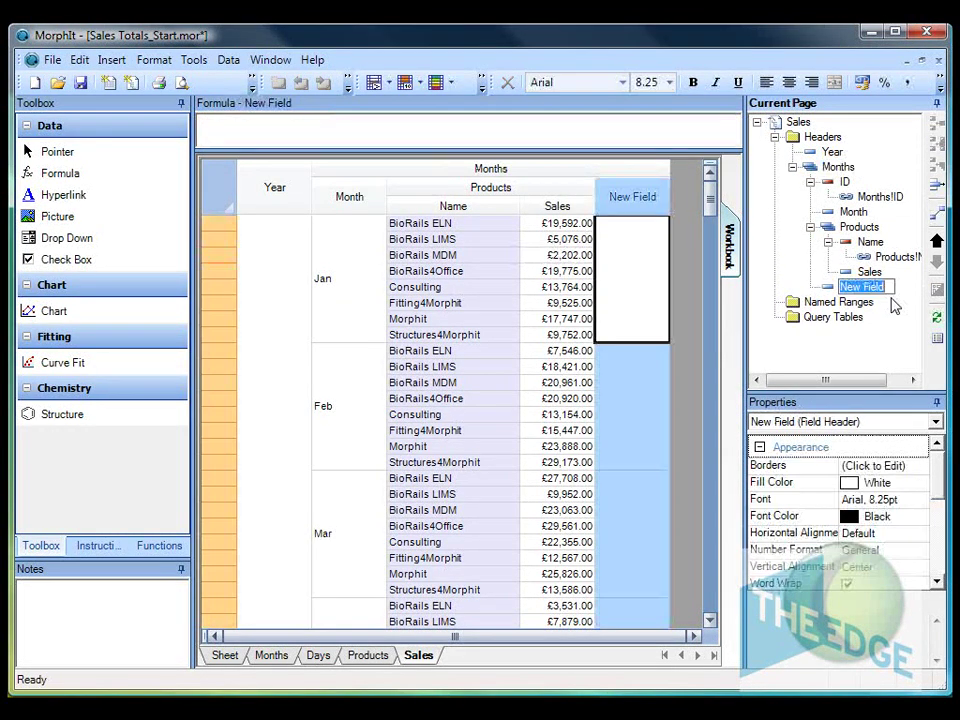
text(Tto)
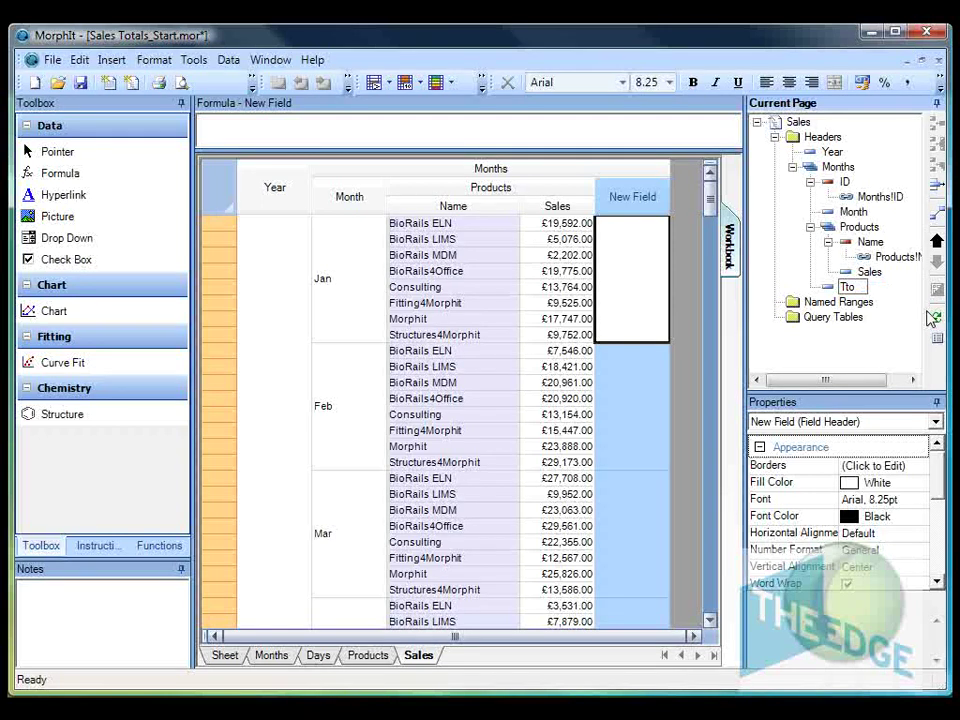
text(tal)
key(Return)
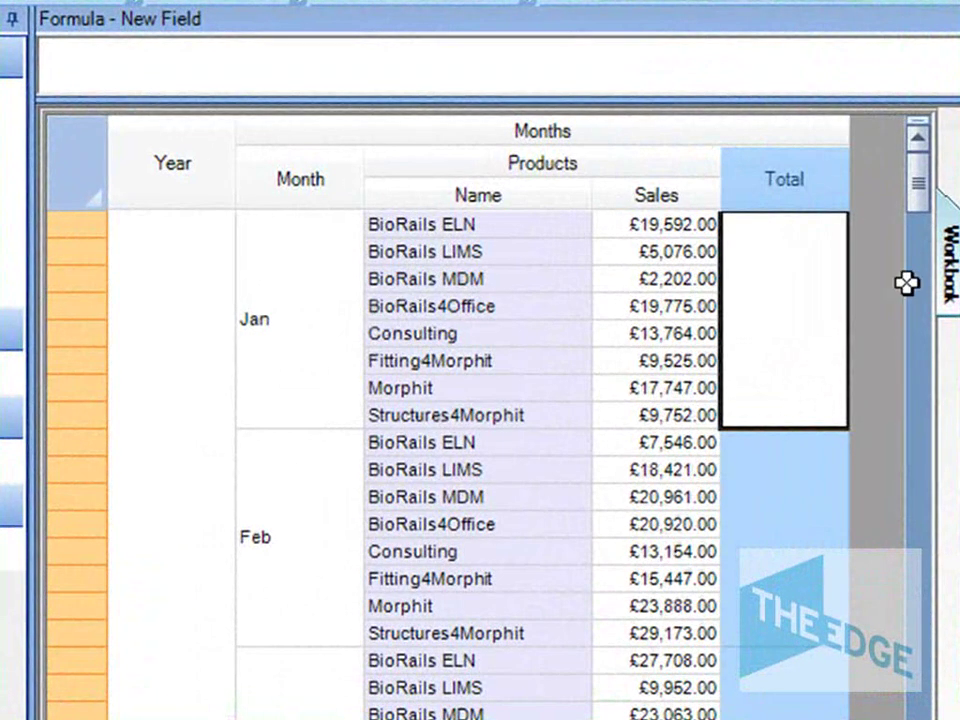
click(489, 71)
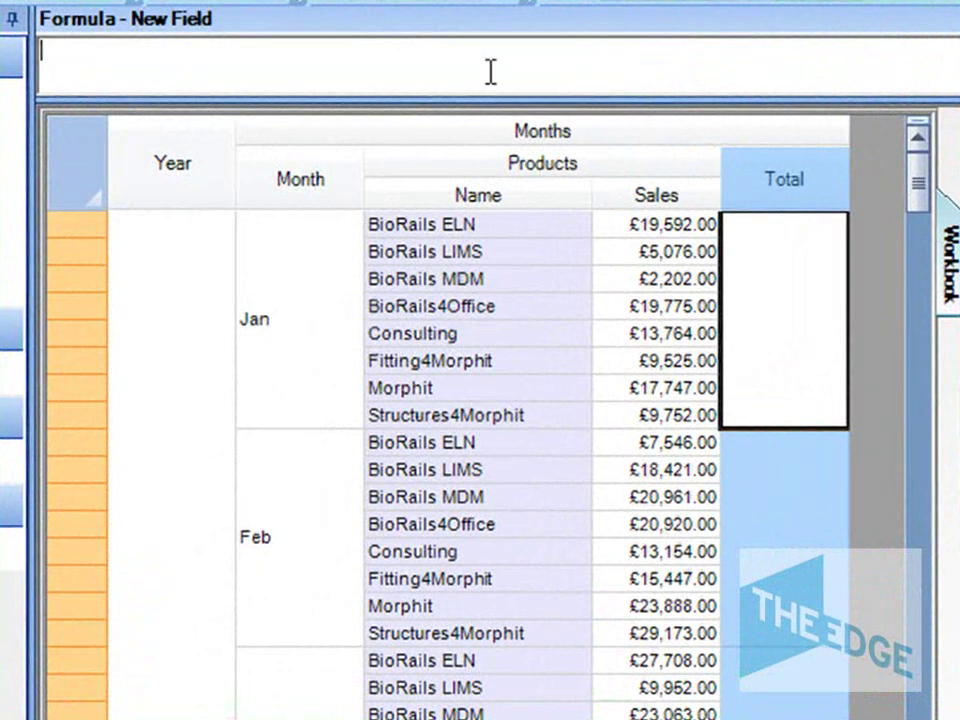
text(=SUM)
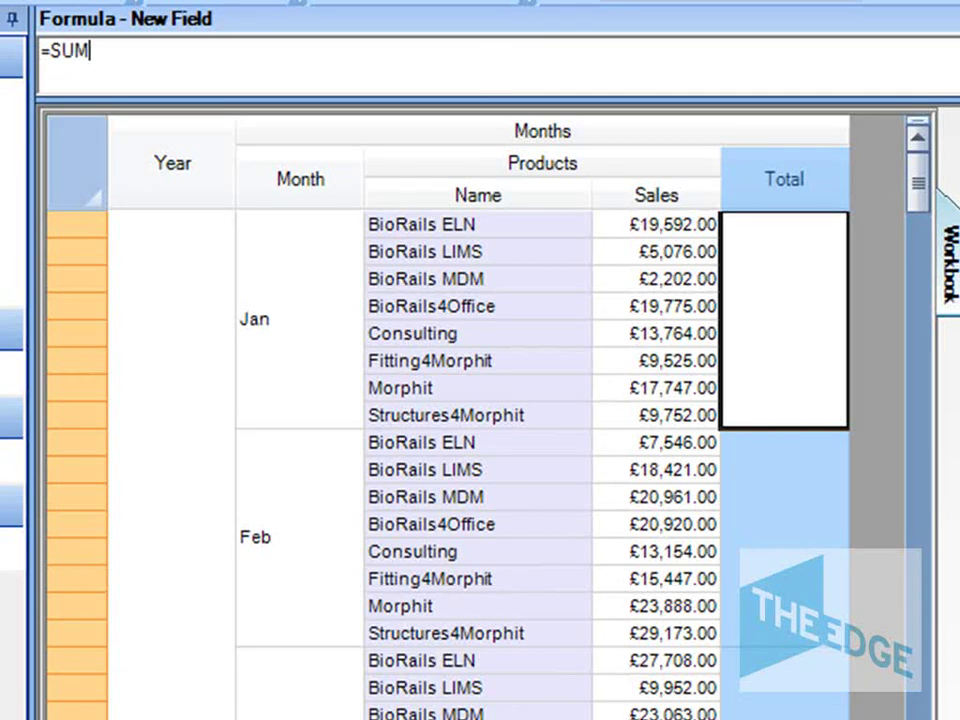
text((Sales))
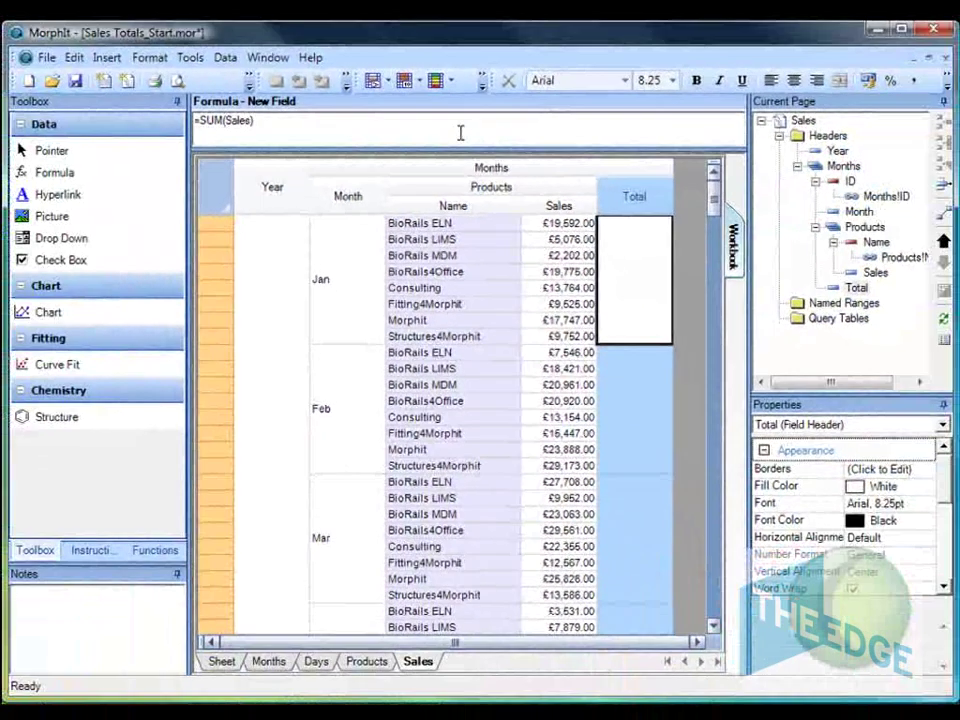
key(Return)
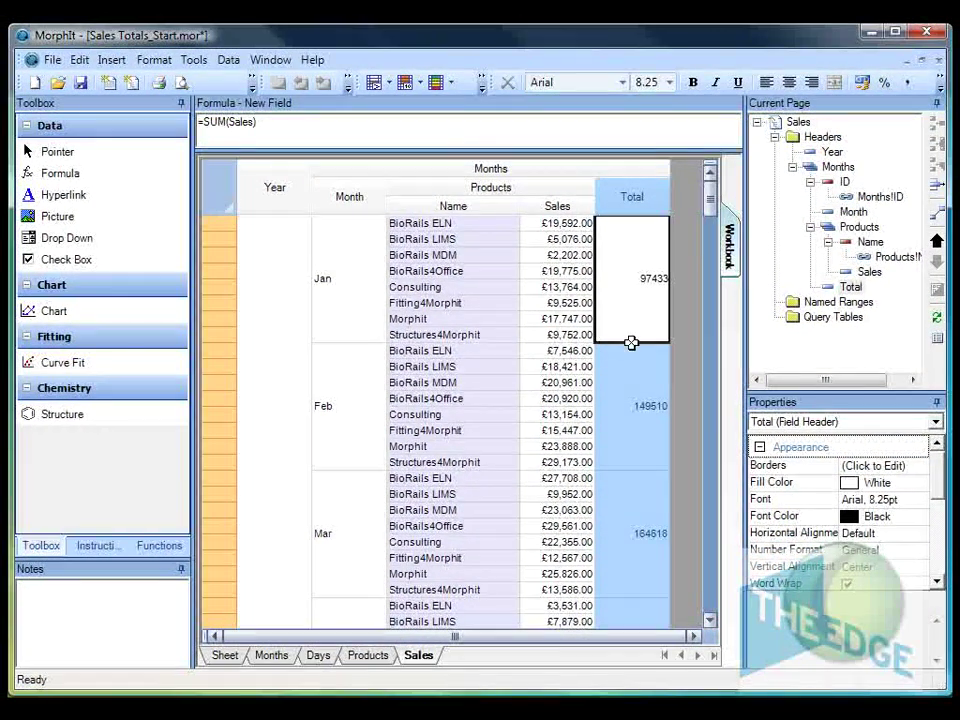
Format the Total values as pound currency, e.g. £97,433.00 for Jan
click(858, 85)
click(639, 392)
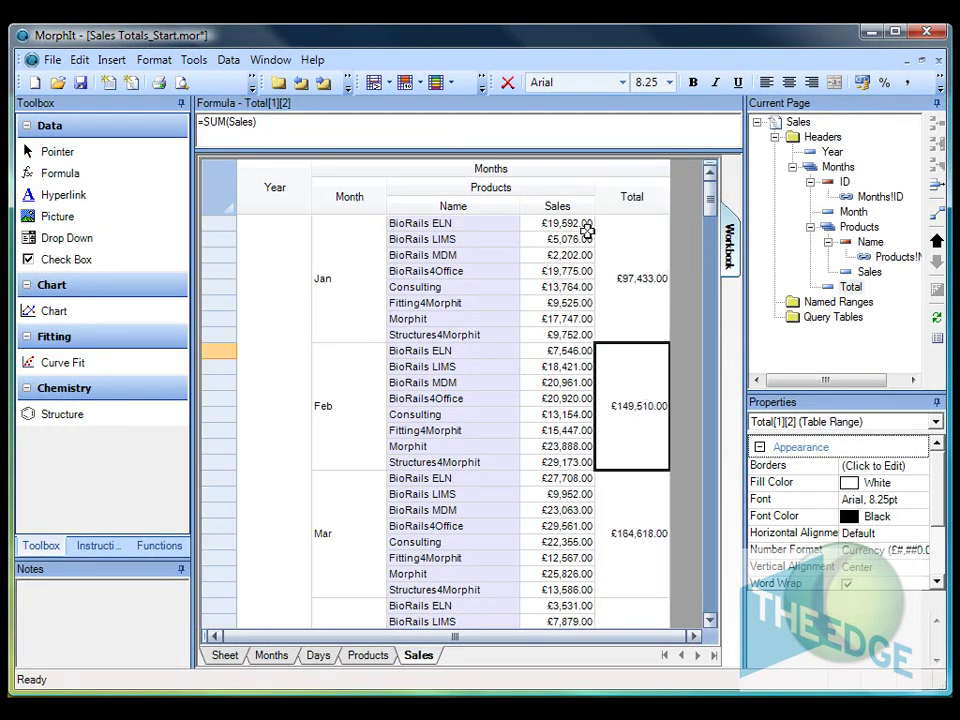
drag(578, 243, 437, 287)
Pivot the Name field out so each product becomes its own Sales column
drag(556, 384, 578, 228)
drag(507, 272, 462, 219)
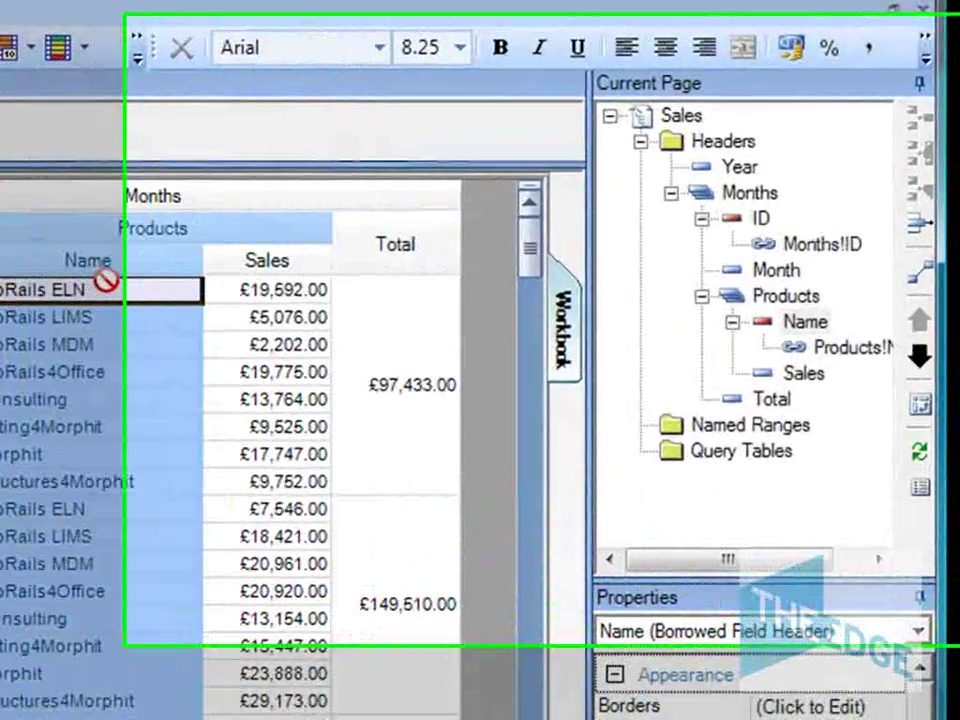
drag(105, 281, 788, 418)
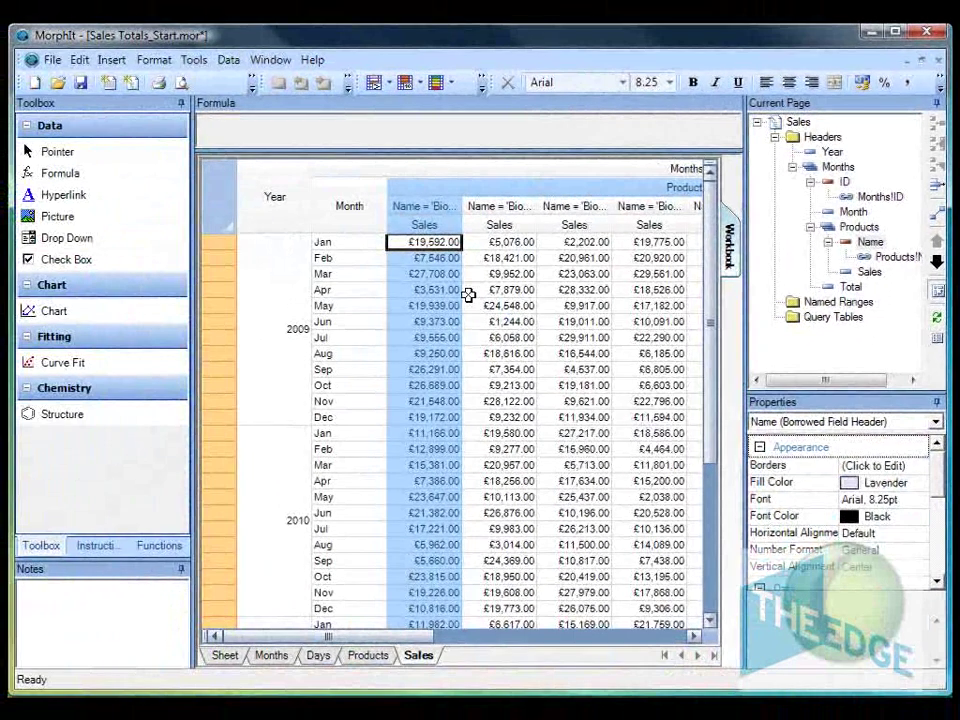
click(475, 289)
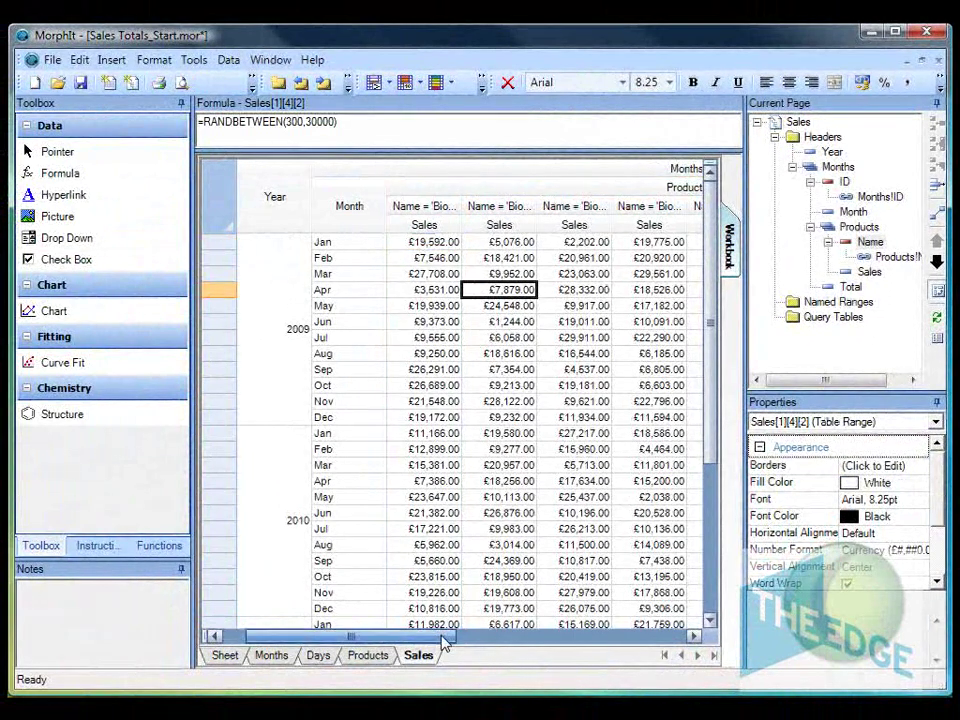
scroll(586, 428, right, 5)
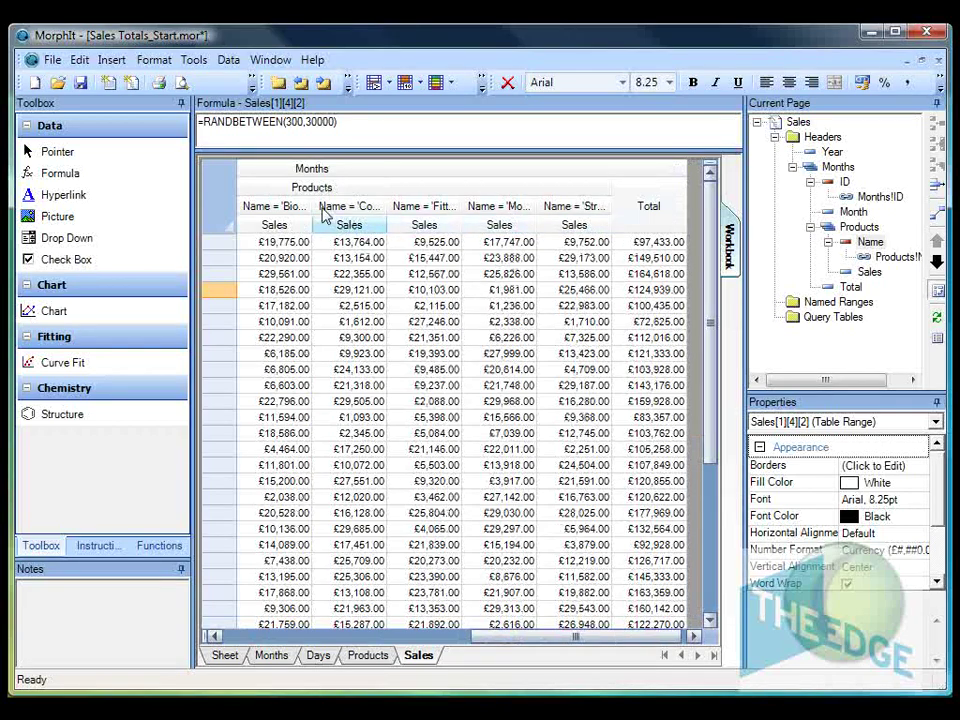
Uncheck Show Pivot Field Name in the Sales table properties
drag(510, 636, 252, 613)
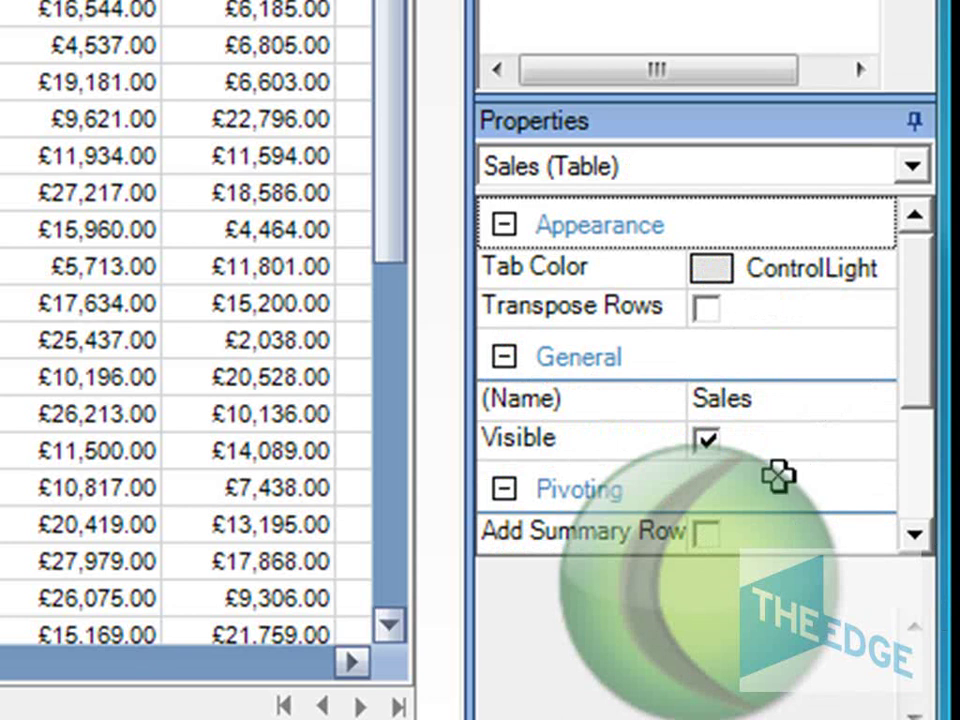
click(912, 540)
click(912, 540)
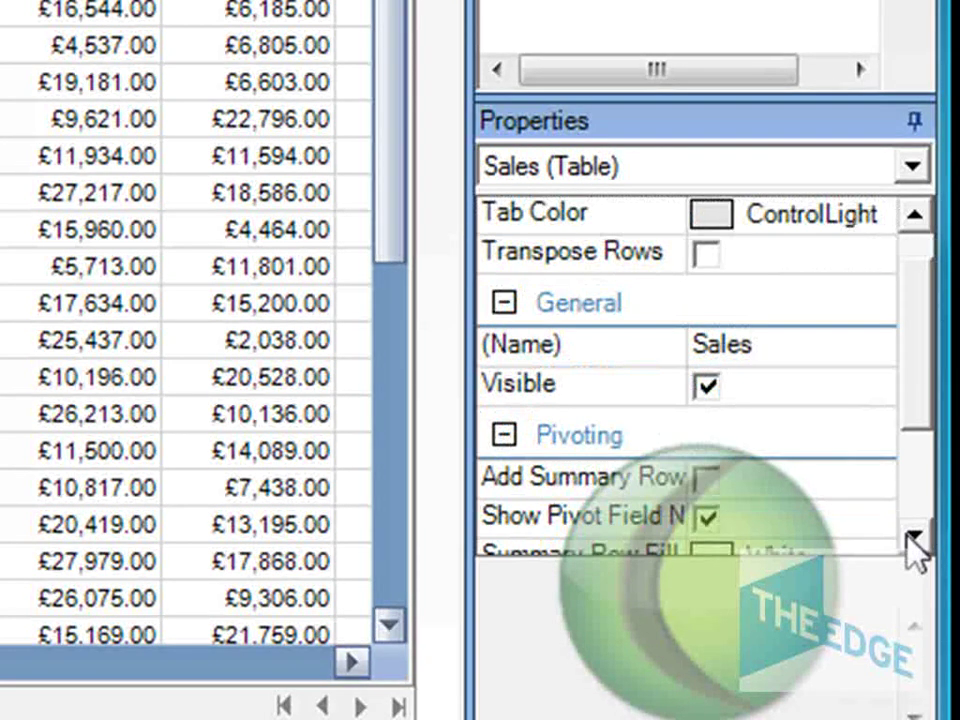
click(912, 540)
click(912, 540)
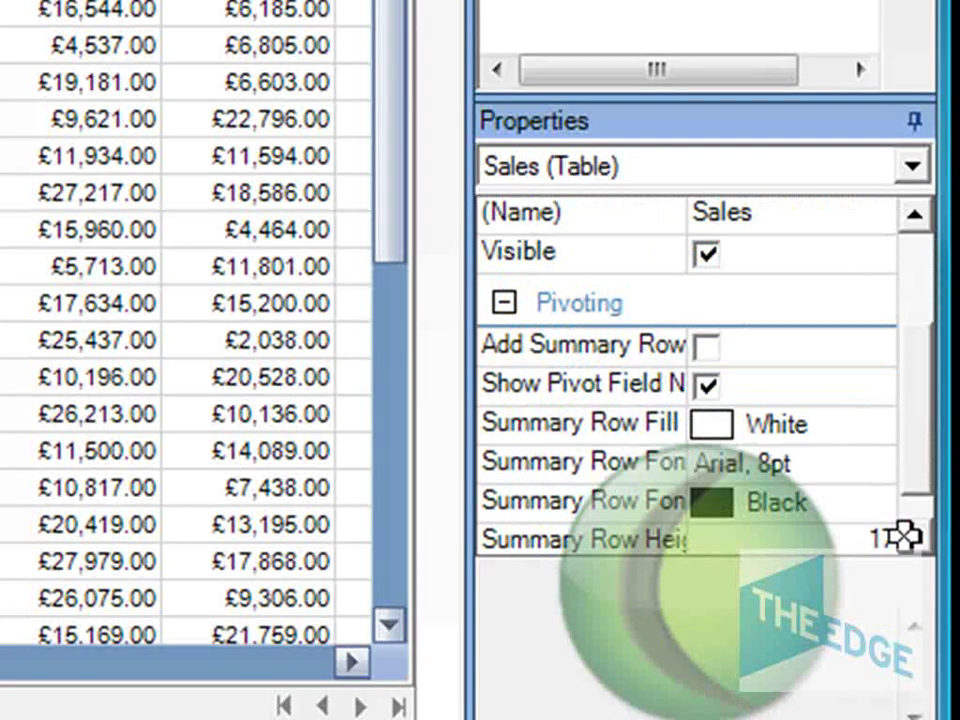
click(708, 388)
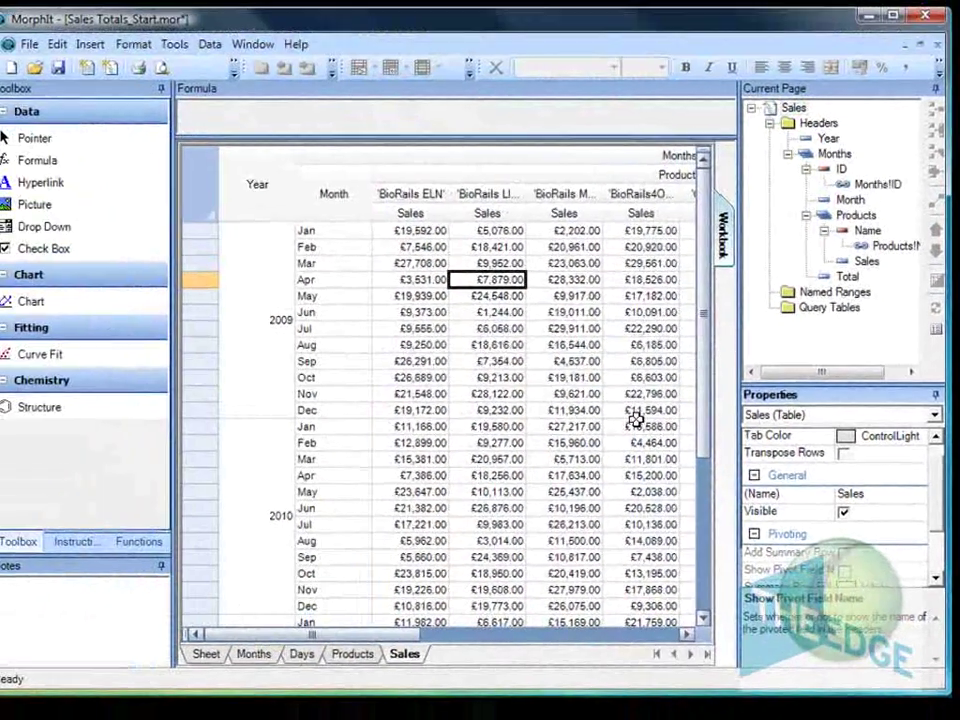
Widen the product columns so headers like 'BioRails ELN' and 'BioRails LIMS' show fully
click(632, 412)
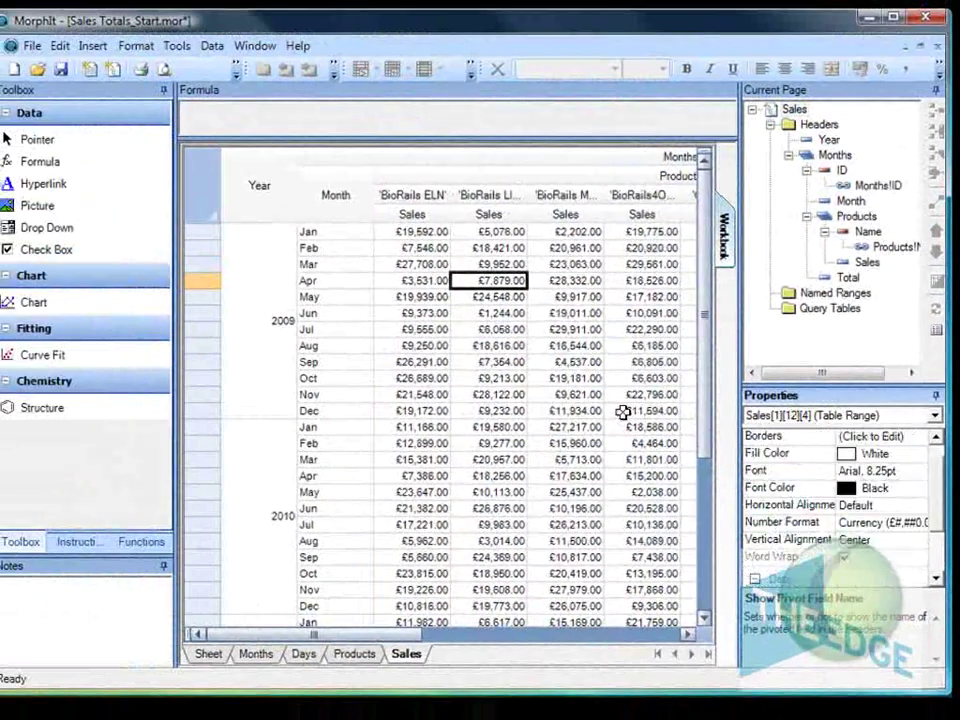
click(424, 190)
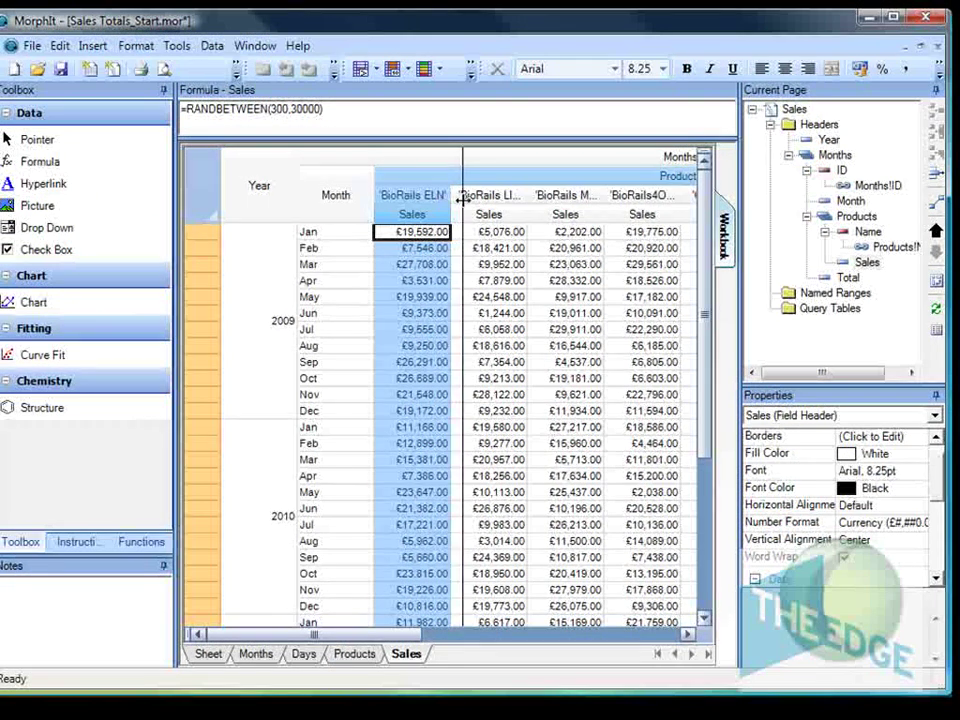
drag(462, 198, 464, 198)
click(542, 300)
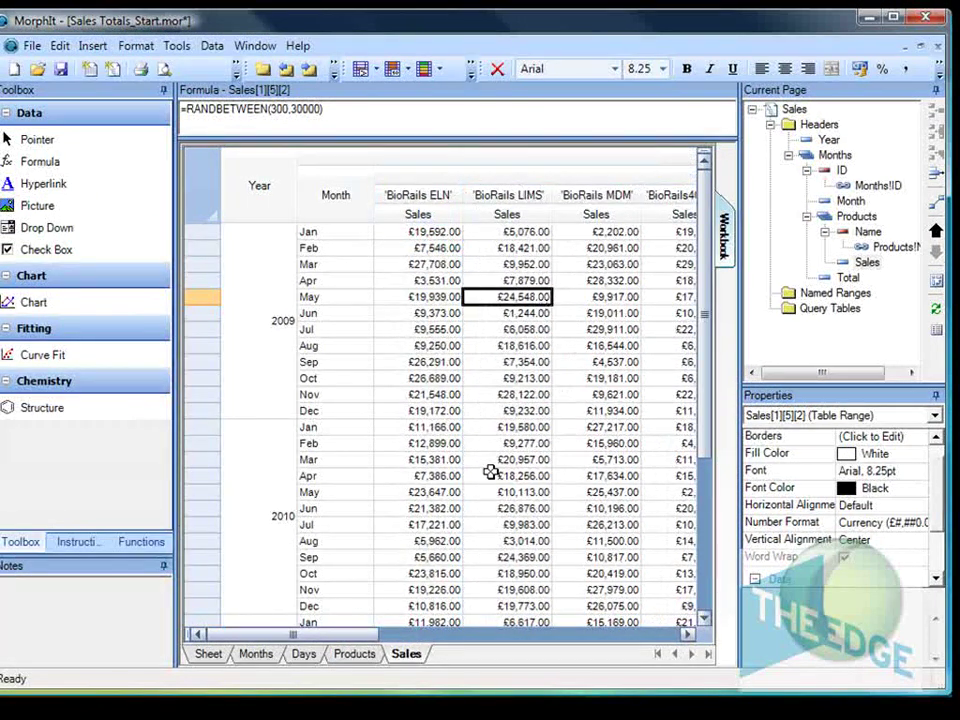
click(514, 638)
drag(545, 638, 324, 636)
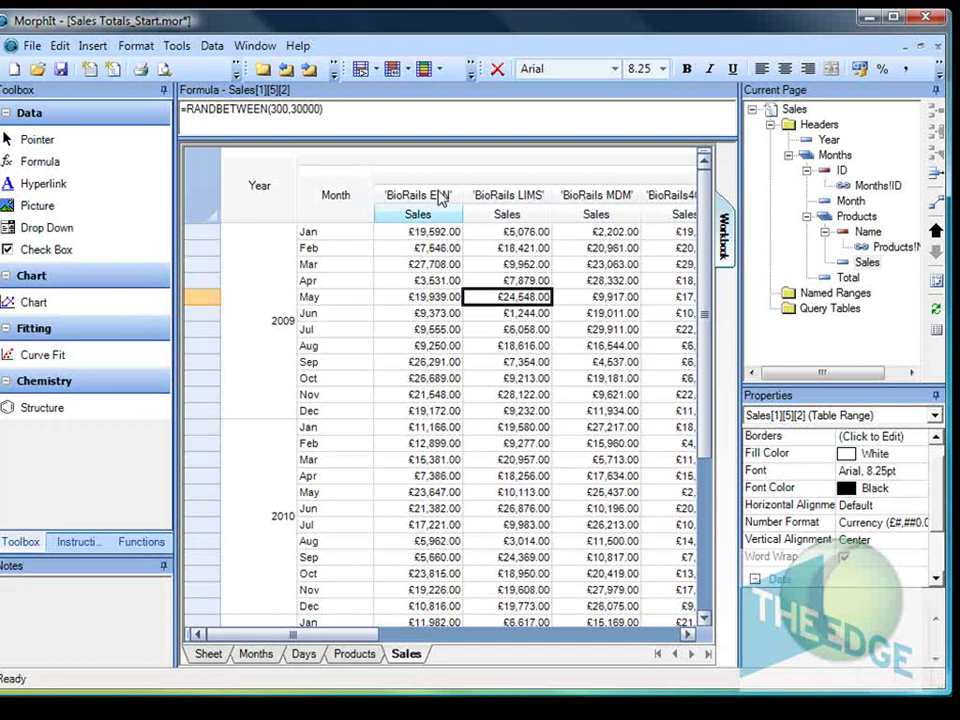
Set the Month column's Summary Label to Total
click(336, 195)
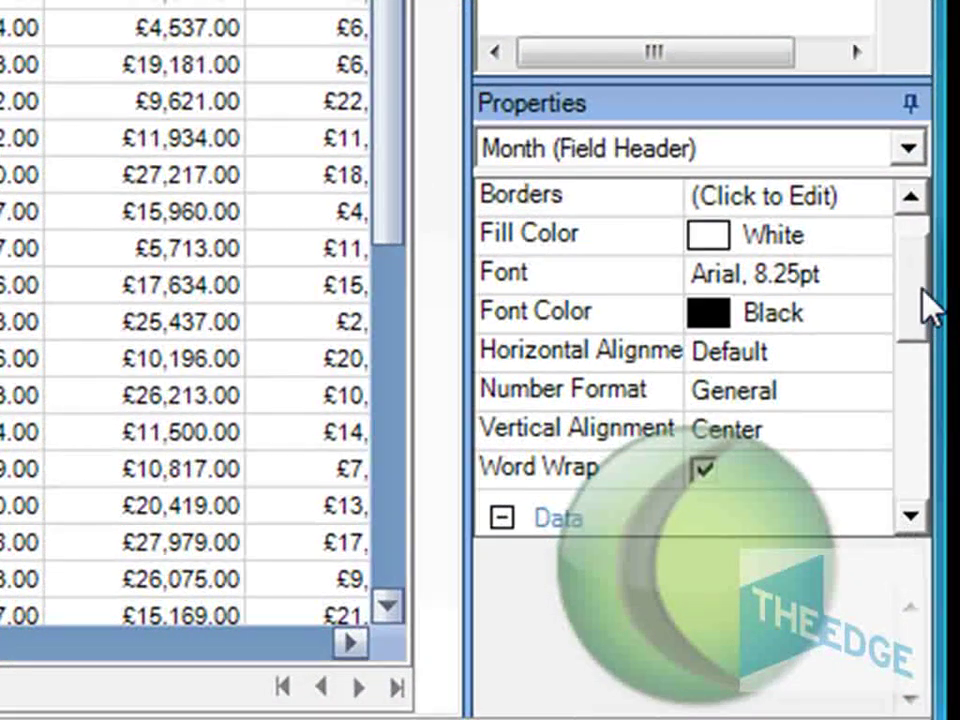
drag(928, 315, 917, 508)
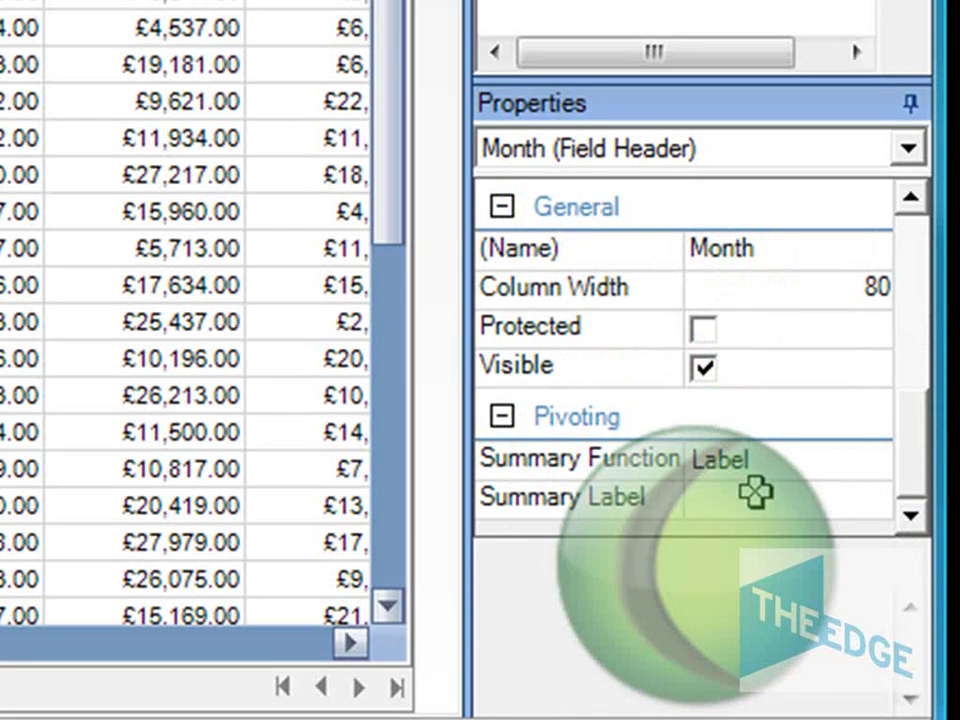
click(755, 490)
text(Total)
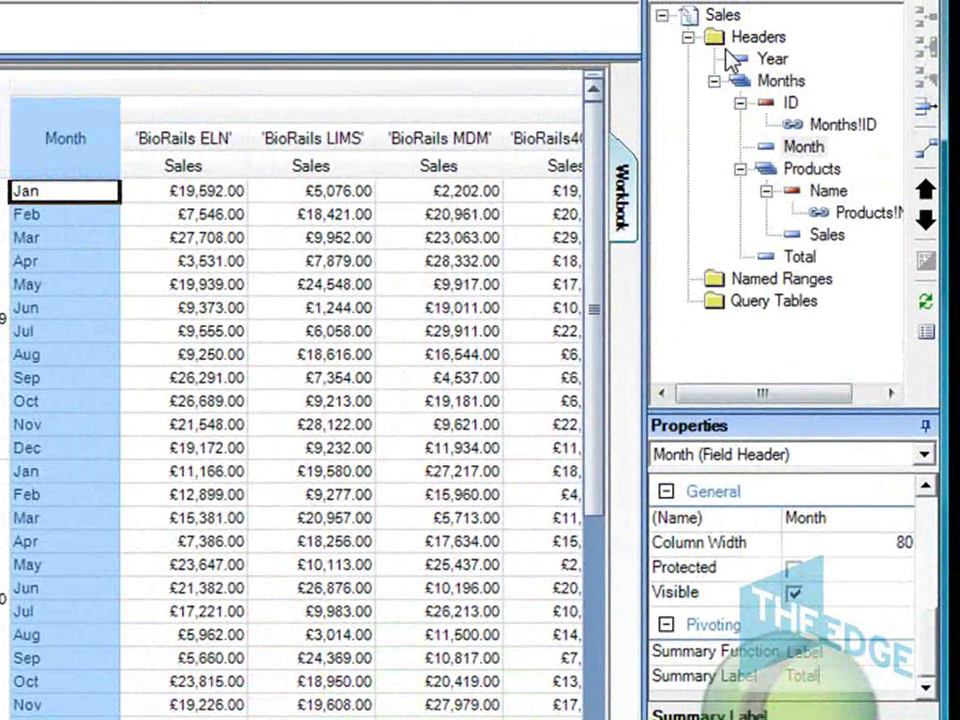
Turn on Add Summary Row for the Sales table with a Gold summary row fill
click(721, 16)
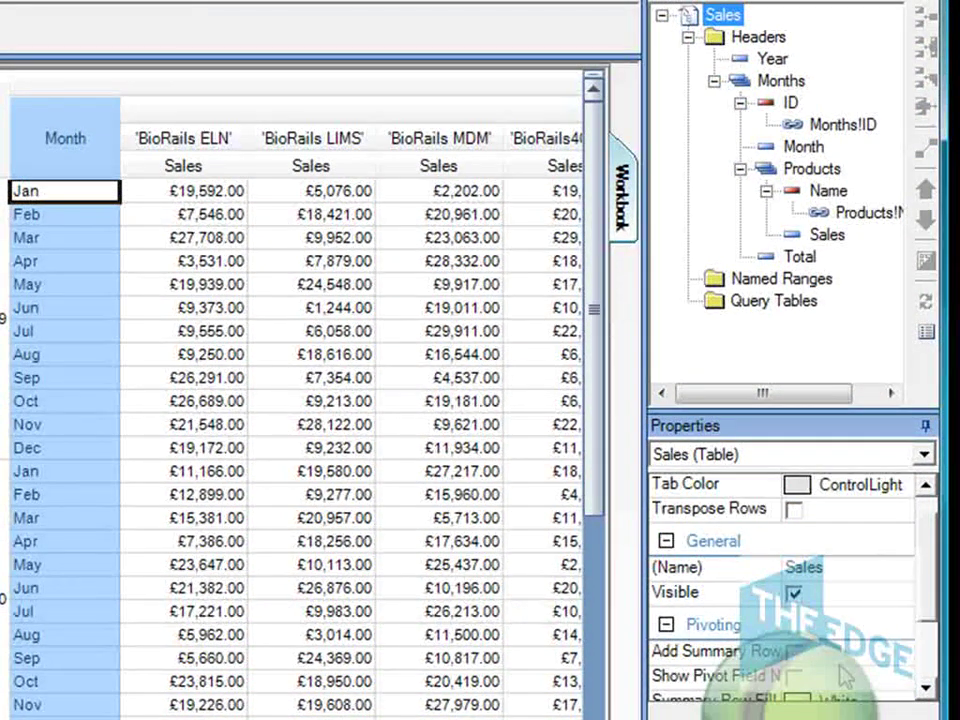
click(788, 660)
scroll(930, 690, down, 1)
click(795, 602)
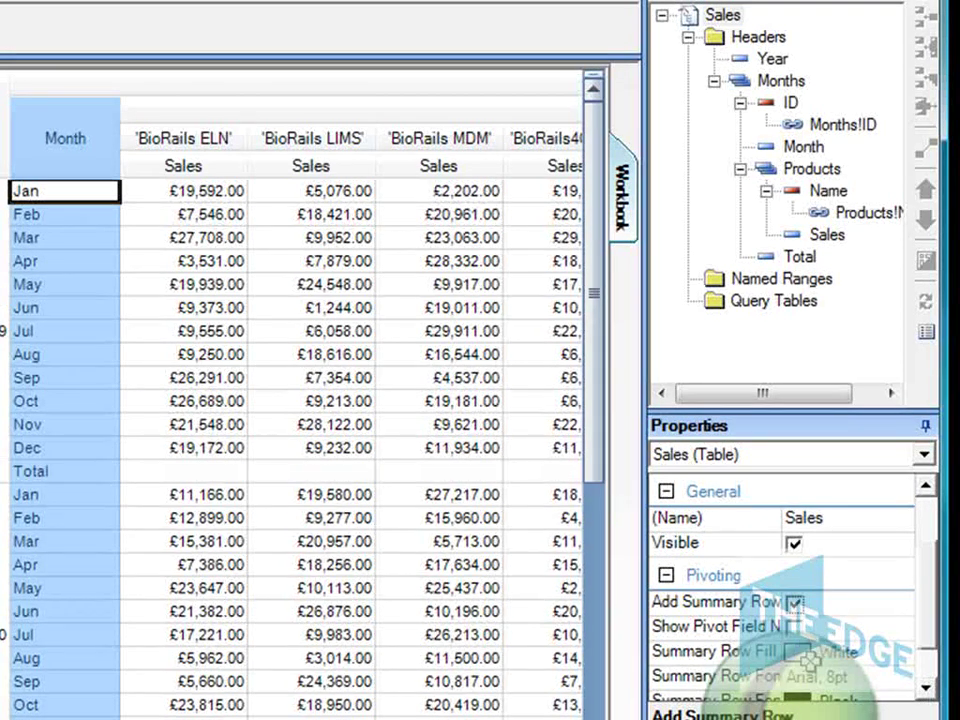
click(720, 651)
click(903, 655)
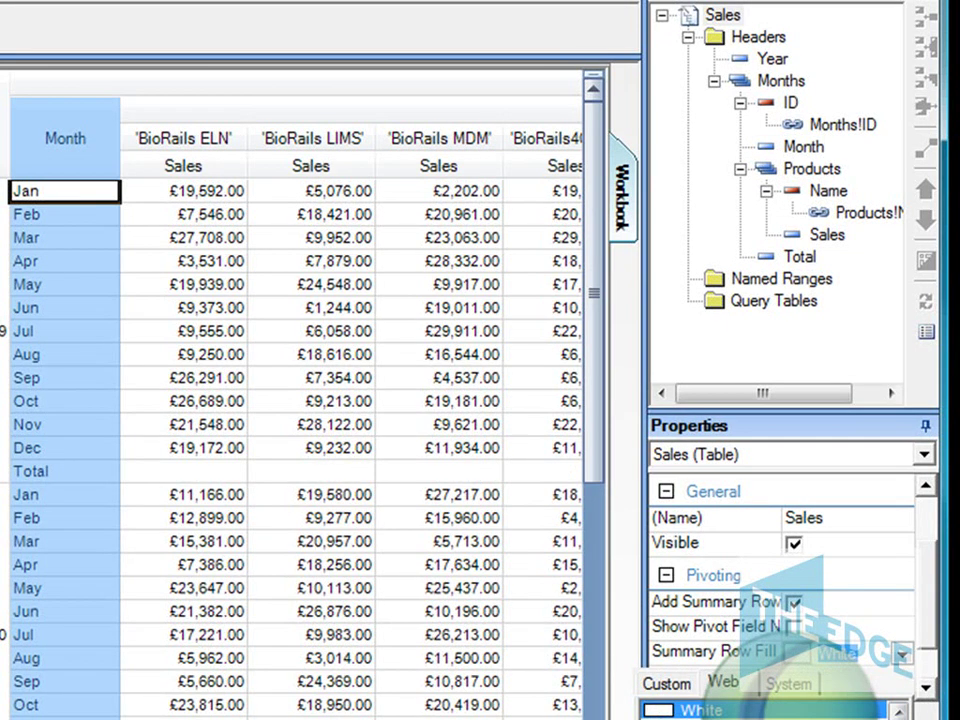
key(Down)
key(Down)
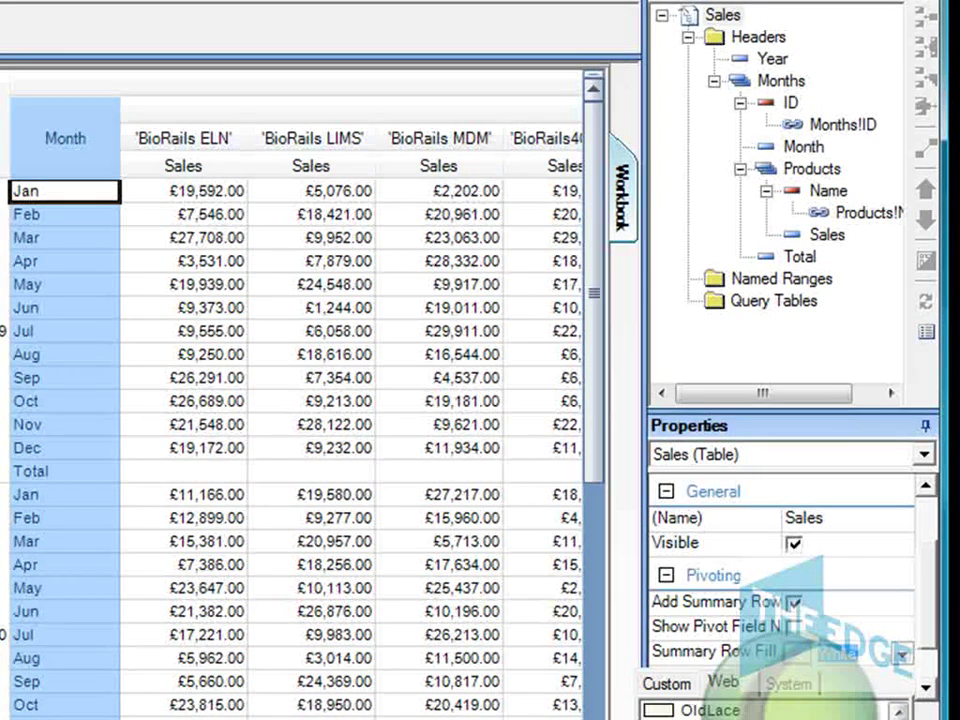
key(Return)
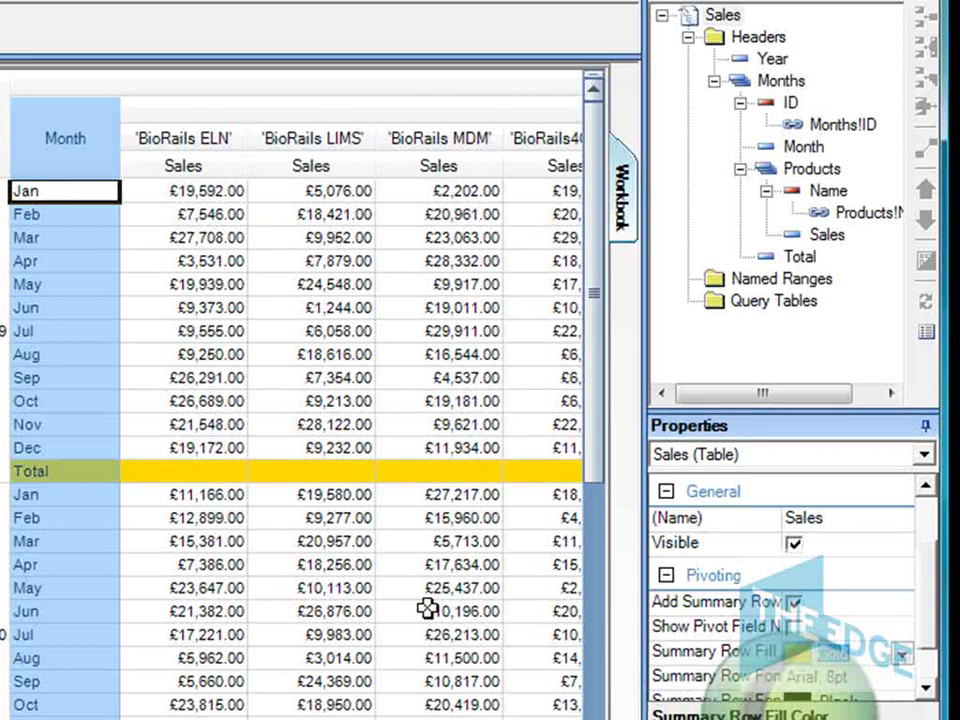
Set the BioRails ELN Sales Summary Function to Sum, giving £200,194.00 for 2009
click(424, 608)
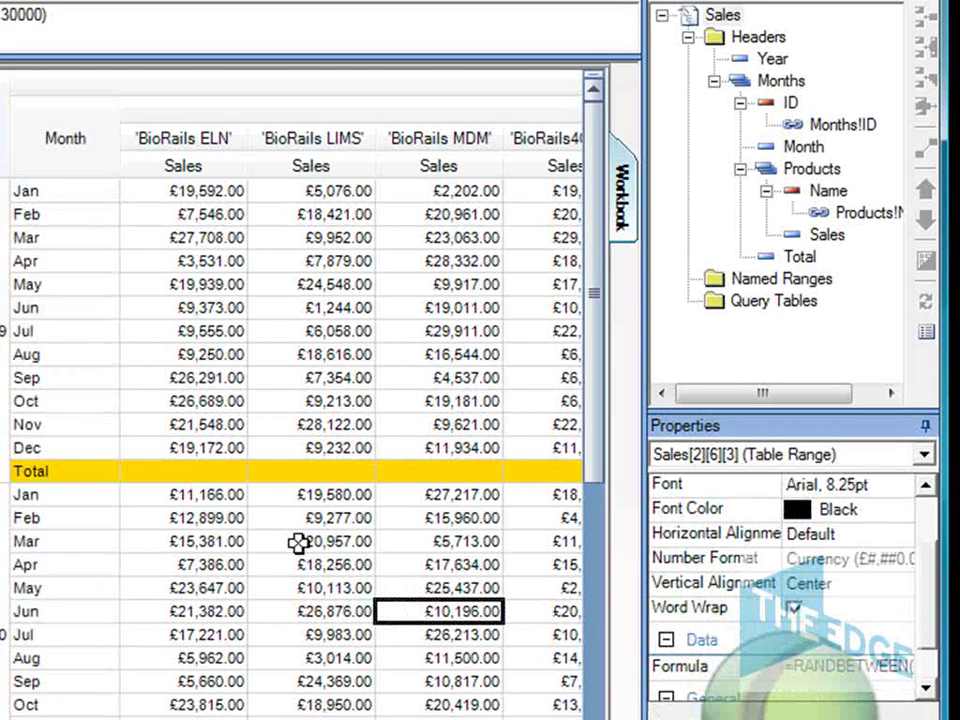
click(207, 166)
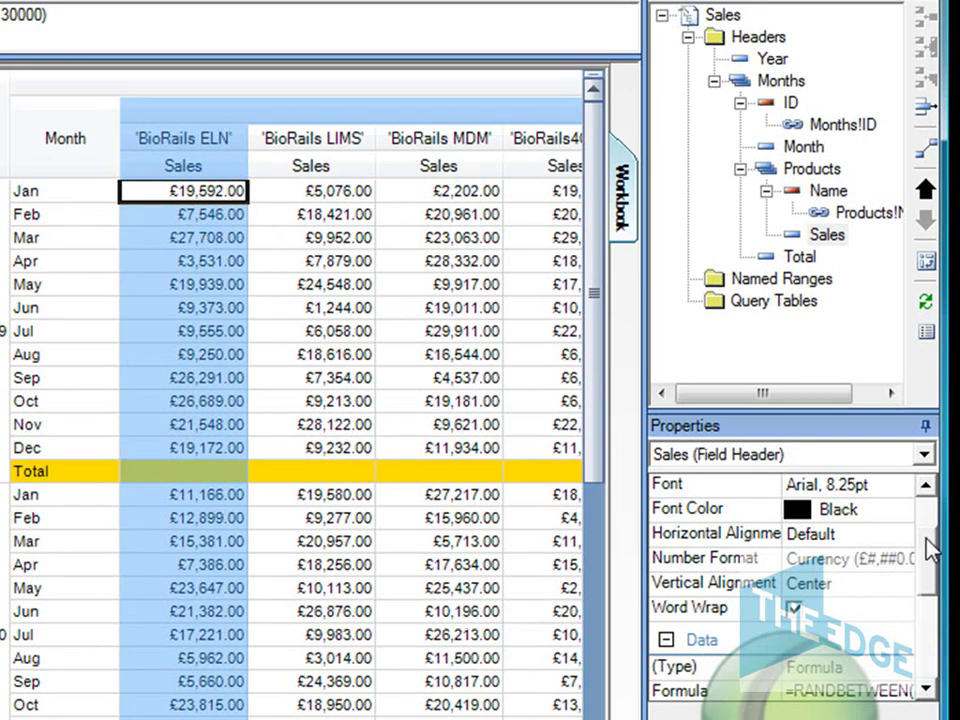
scroll(930, 548, up, 5)
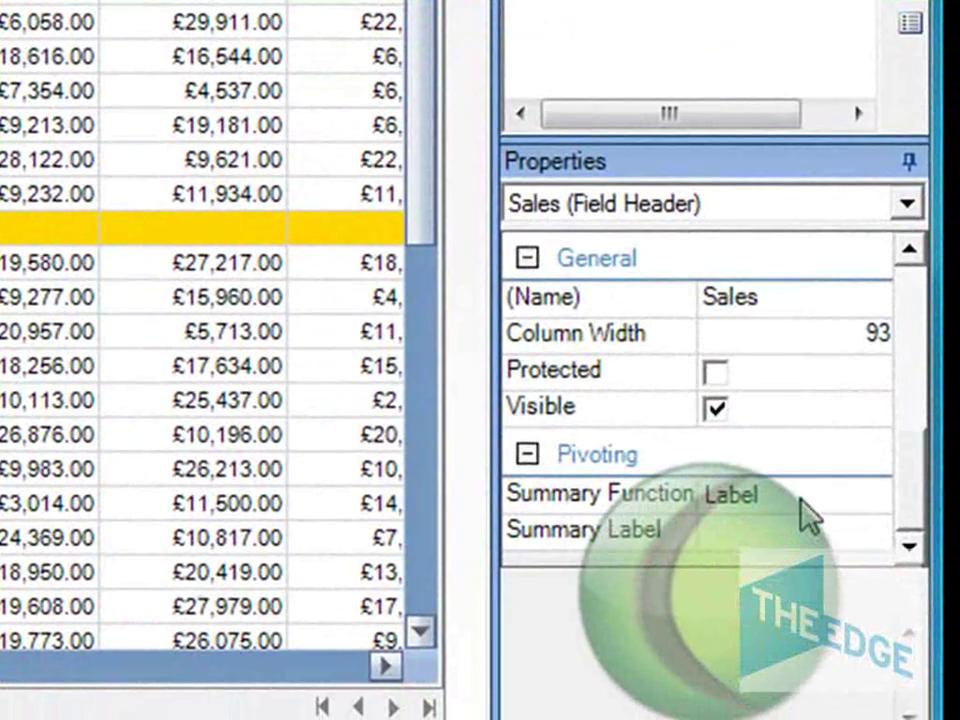
click(852, 650)
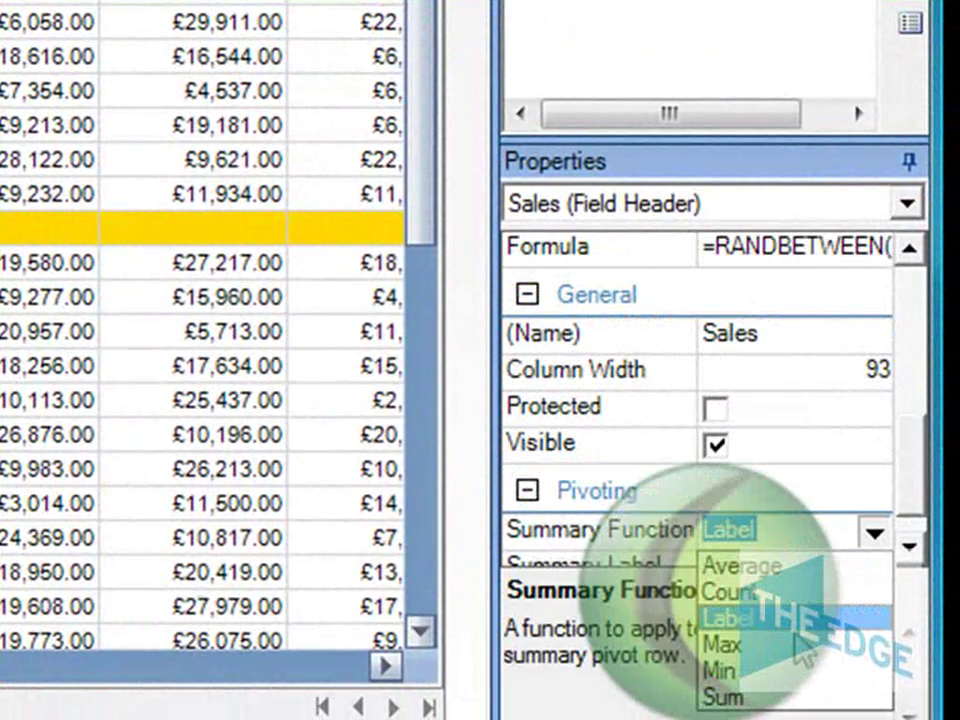
click(790, 700)
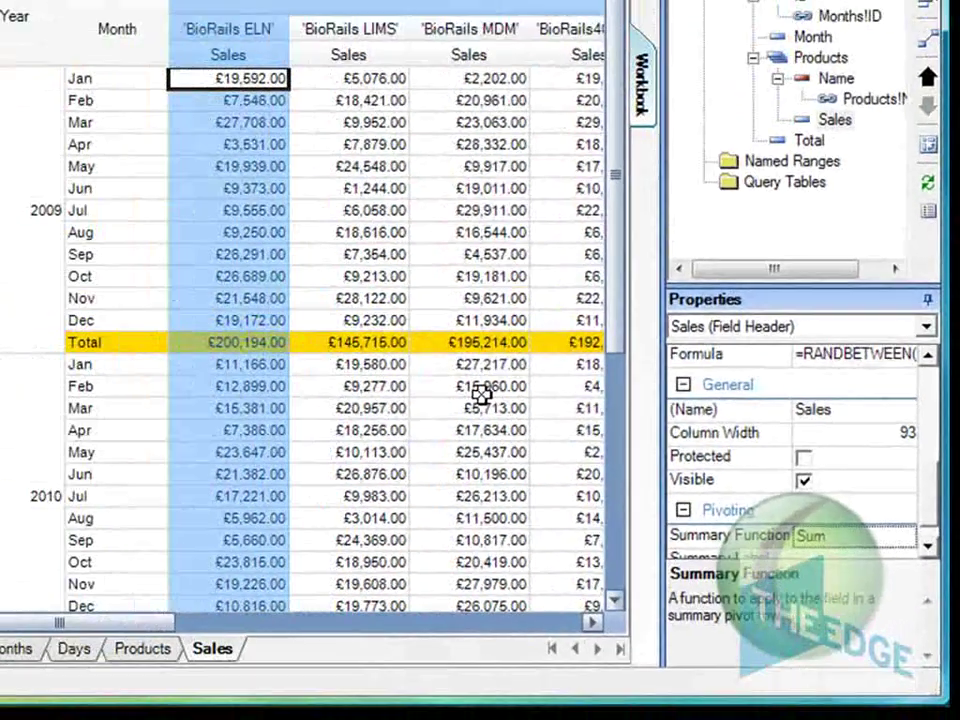
click(487, 320)
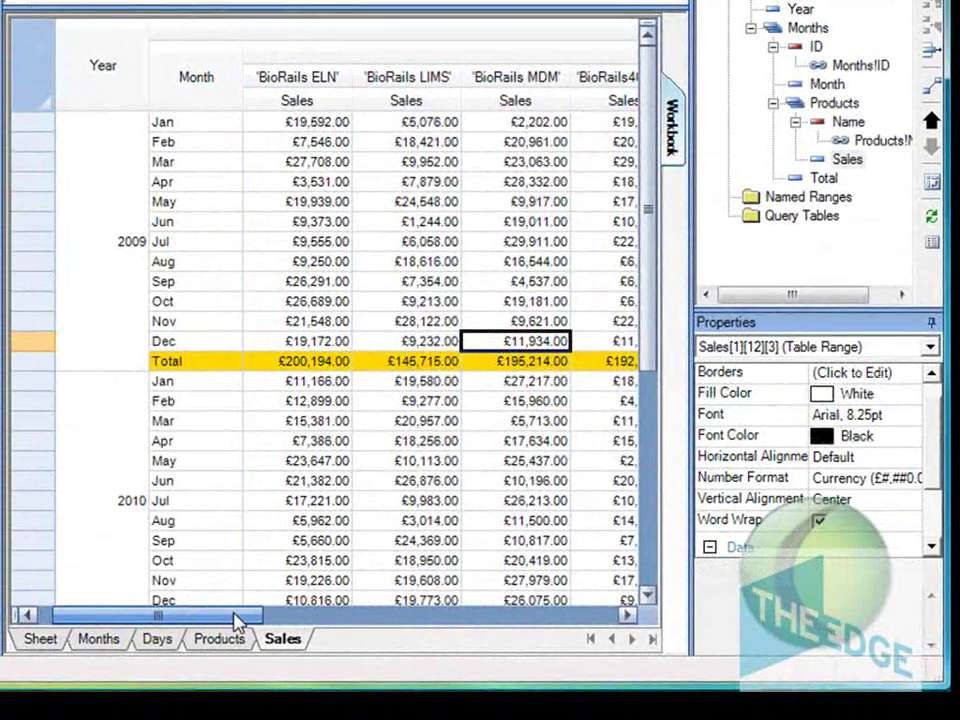
drag(238, 622, 276, 618)
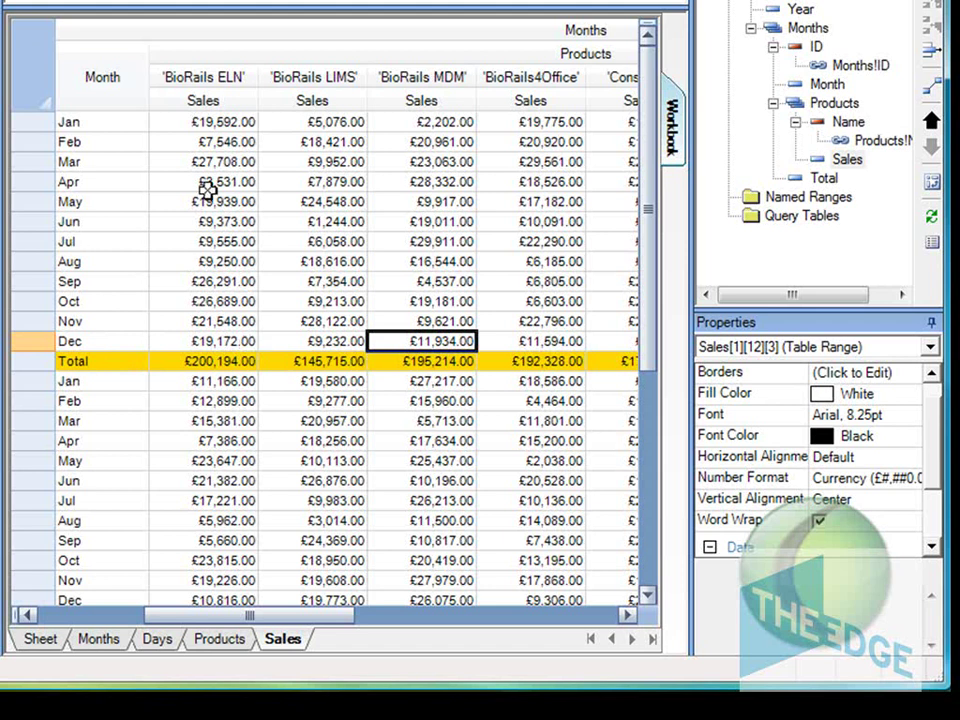
Set the Total column's Summary Function to Sum, making the 2009 Total £1,433,298.00
click(385, 362)
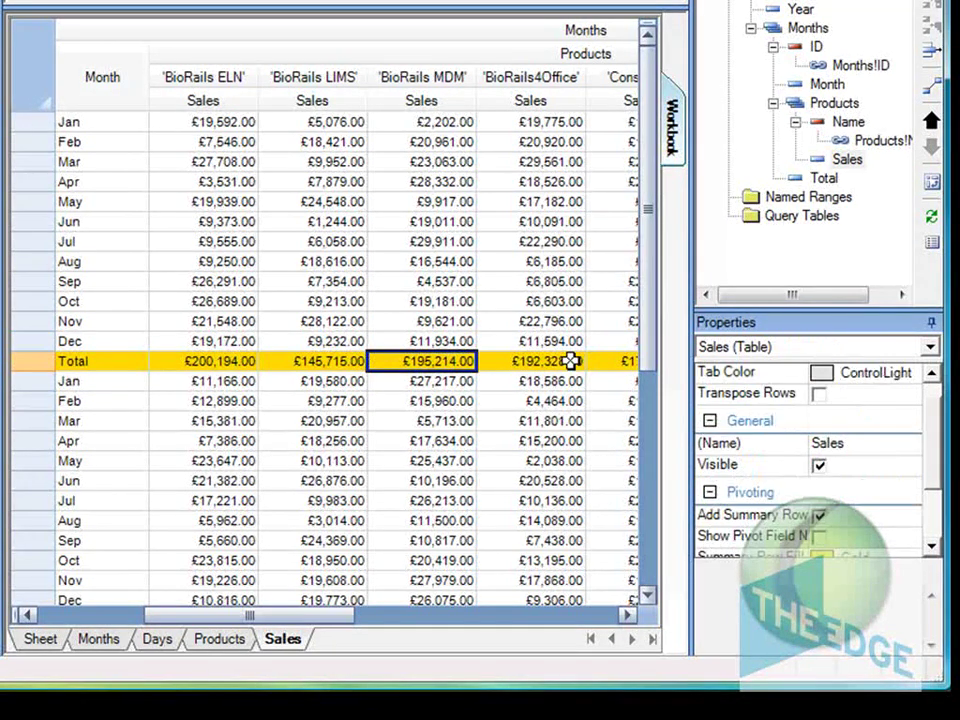
key(Right)
key(Right)
key(Right)
key(Right)
key(Right)
key(Right)
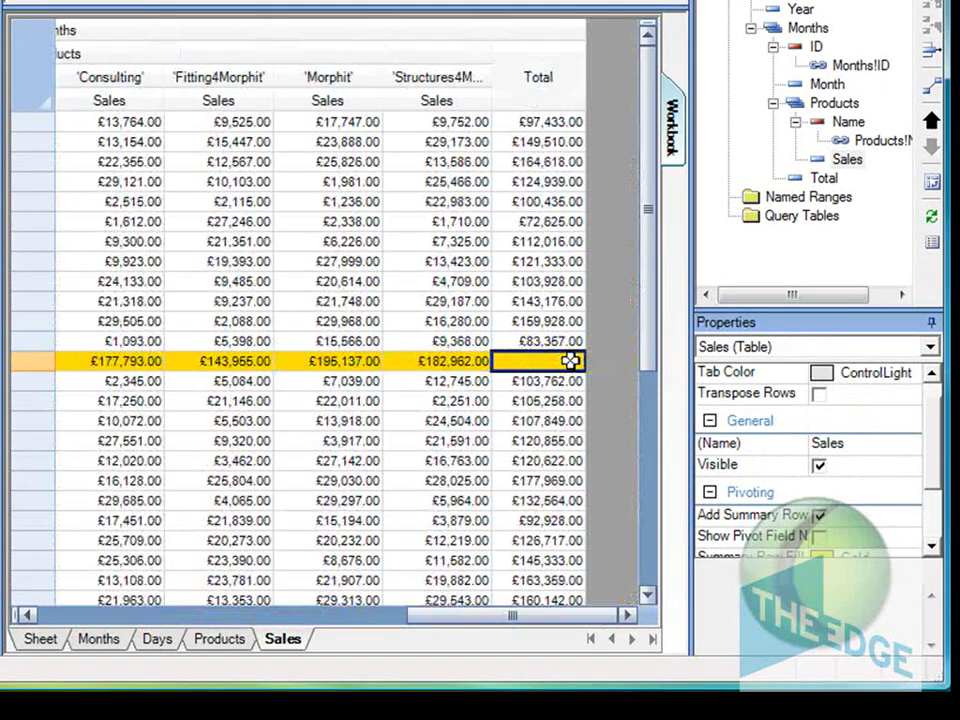
click(550, 122)
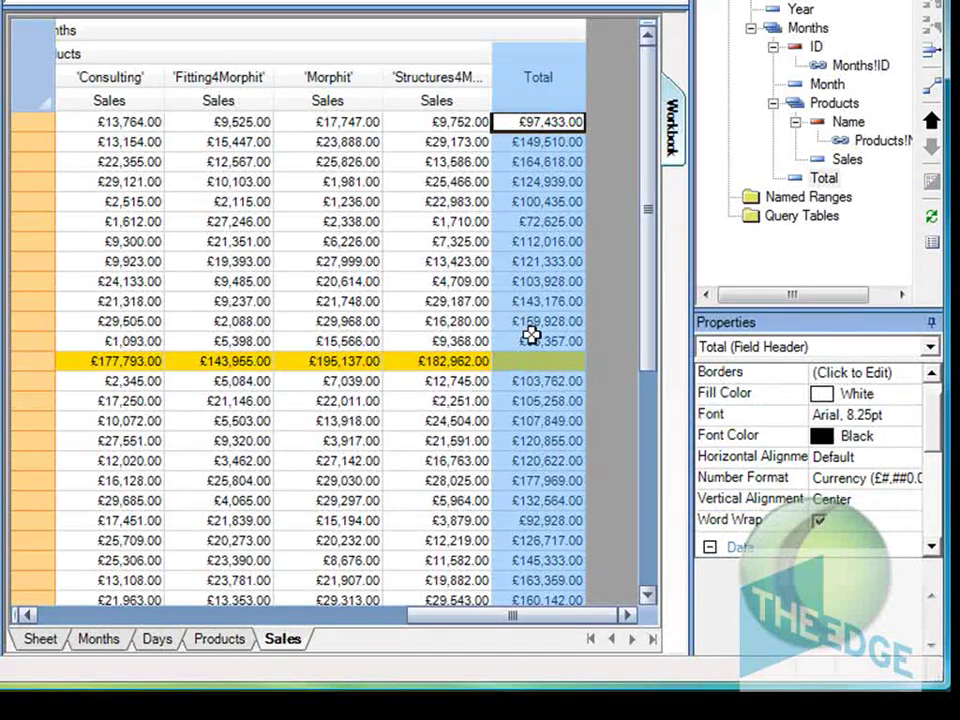
click(931, 546)
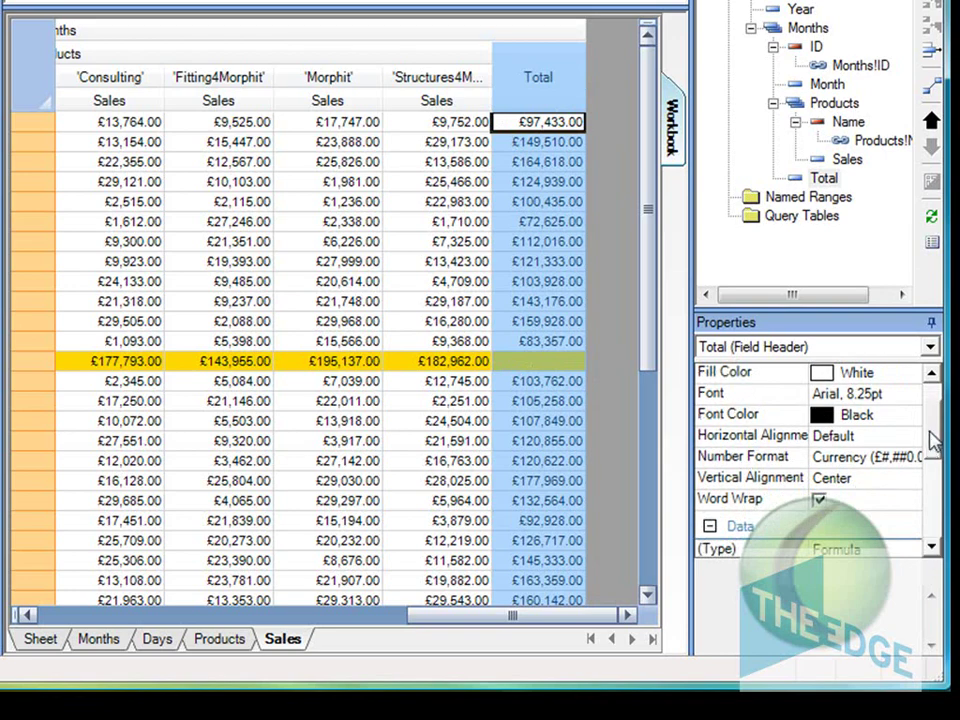
scroll(931, 546, down, 4)
click(859, 515)
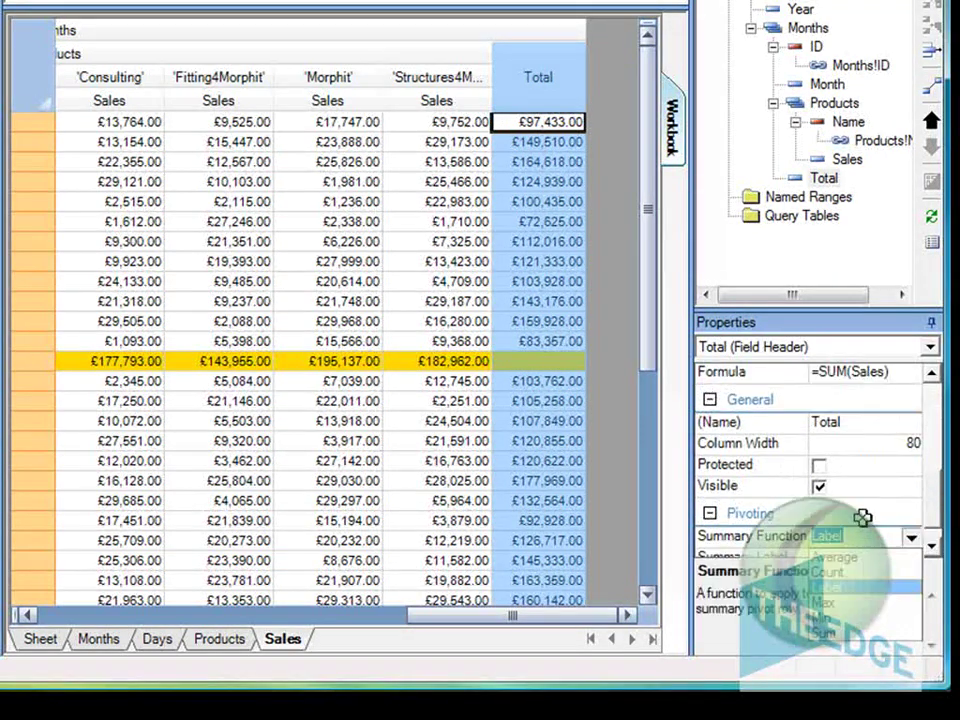
click(843, 648)
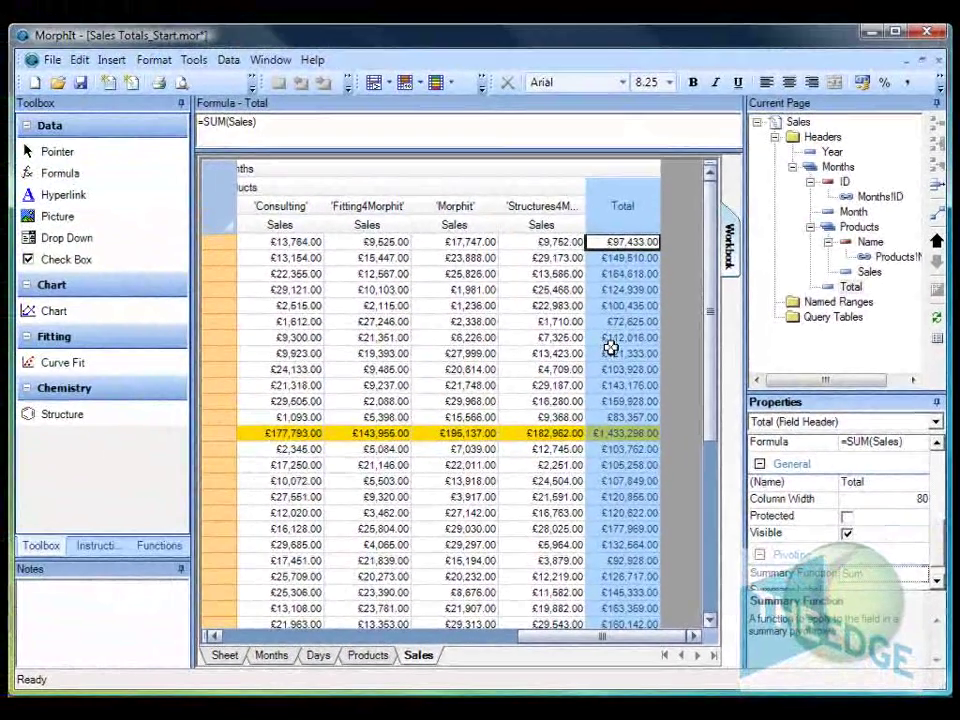
Fill the Total column with peach, colour 255, 204, 153
click(523, 261)
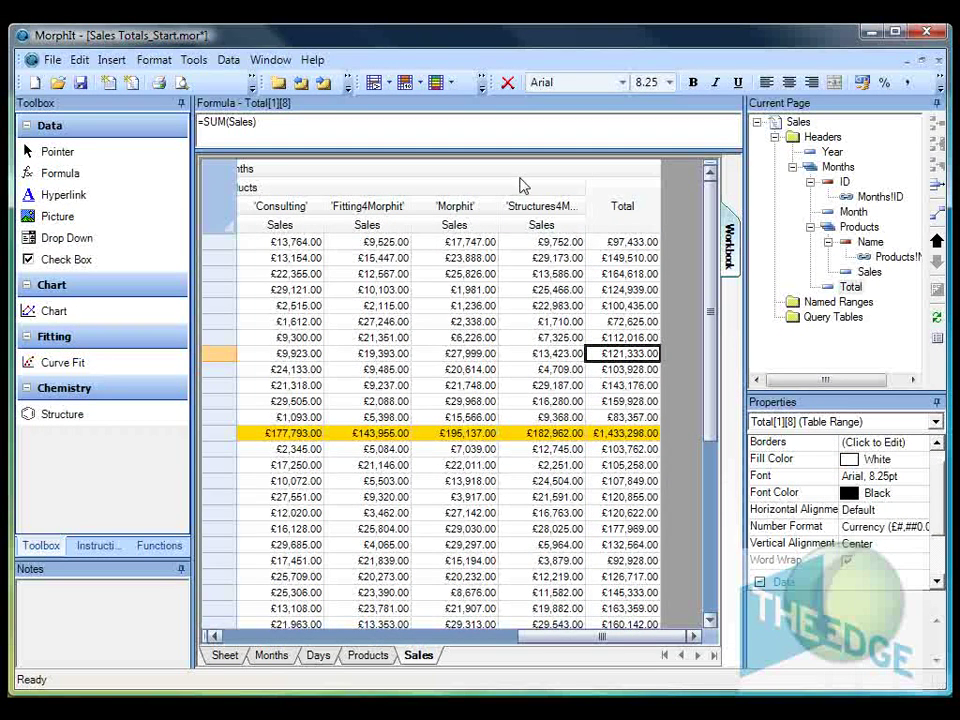
click(650, 232)
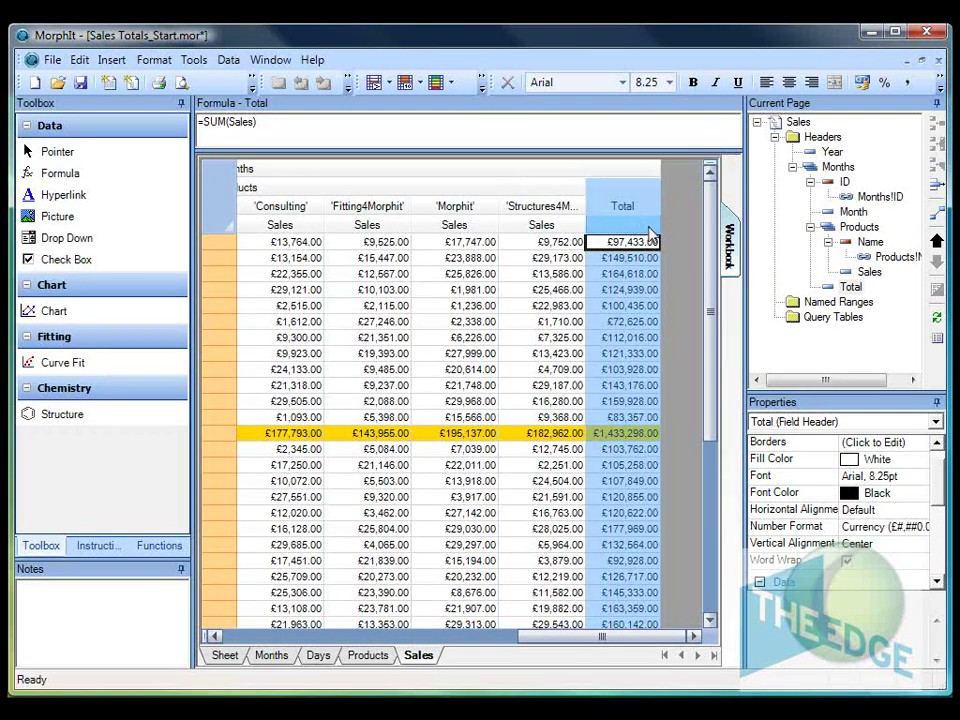
click(940, 84)
click(800, 154)
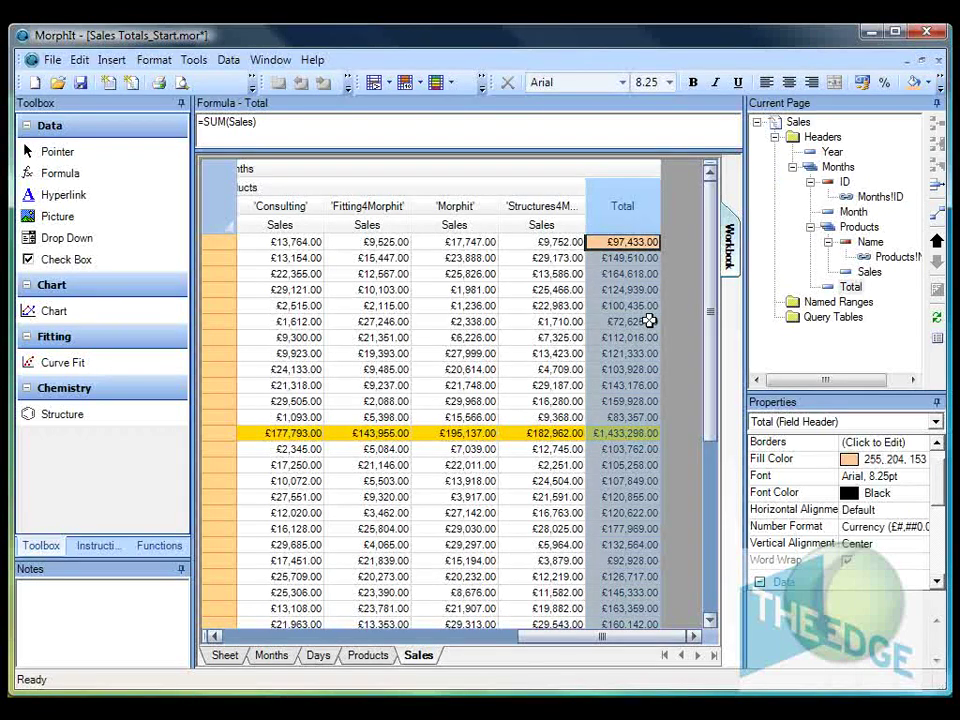
click(650, 321)
click(641, 512)
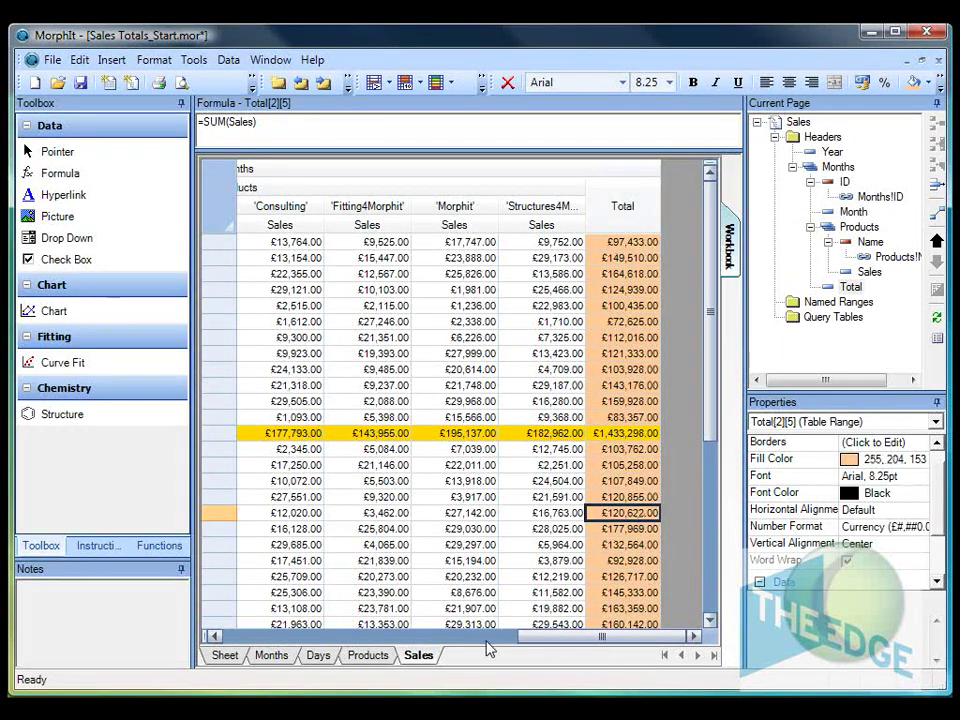
drag(557, 627, 208, 671)
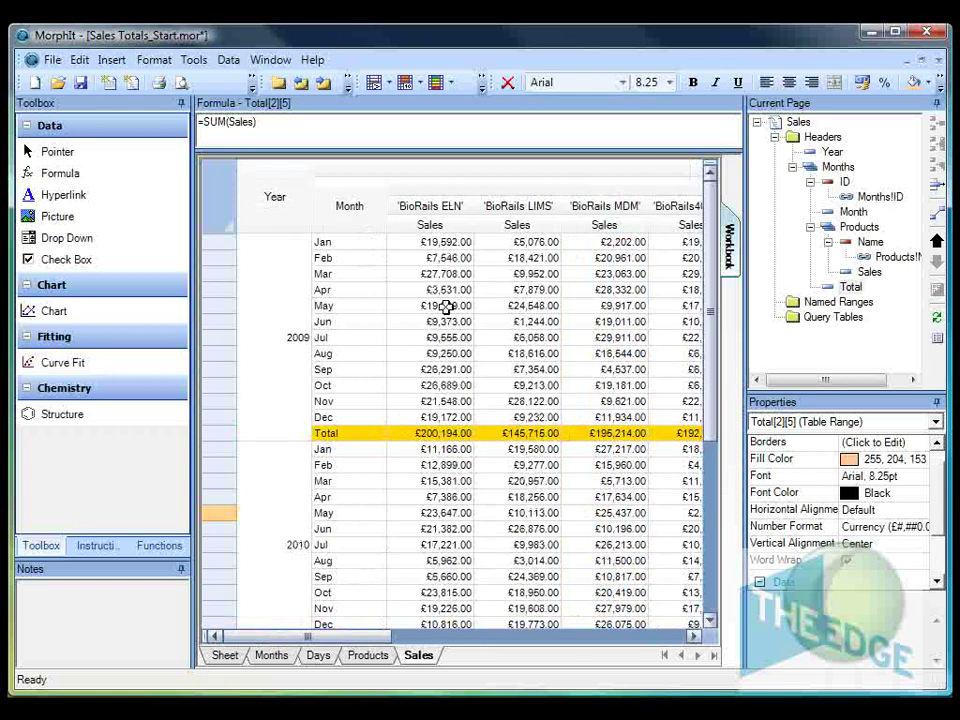